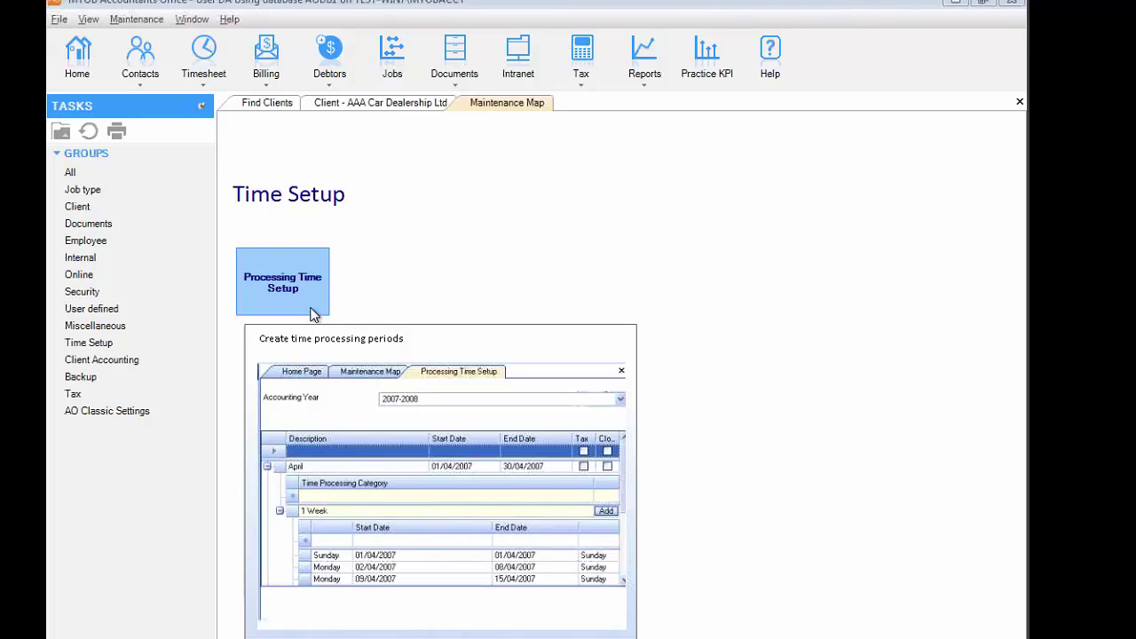
- Open Processing Time Setup, try to mark the May 2014 period as closed, and dismiss the exception report
click(311, 313)
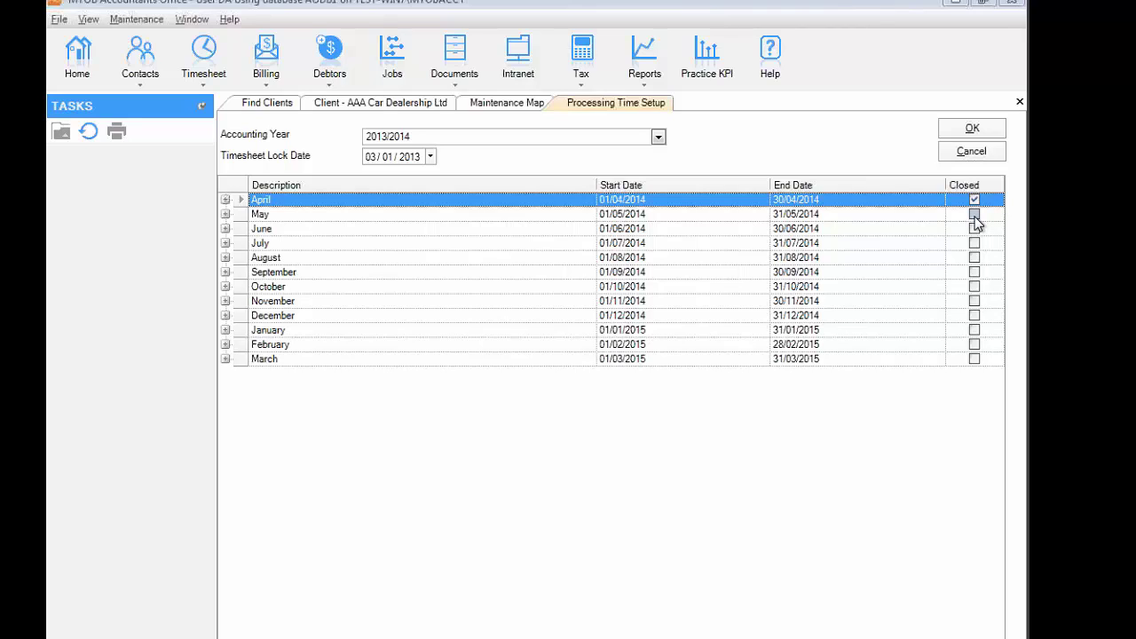
click(973, 215)
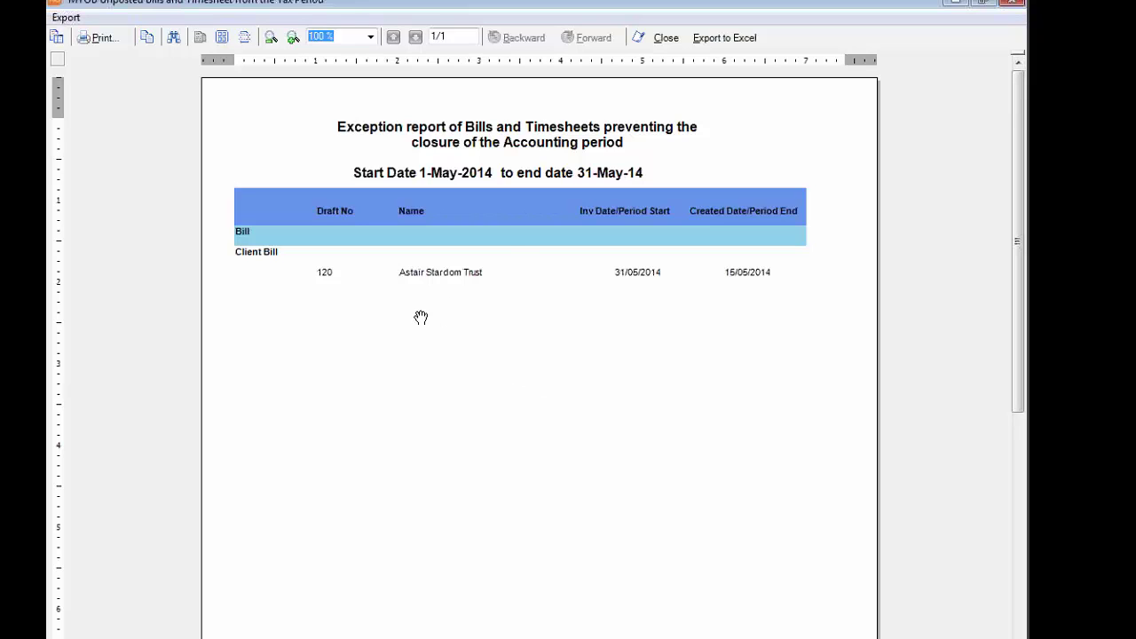
click(673, 44)
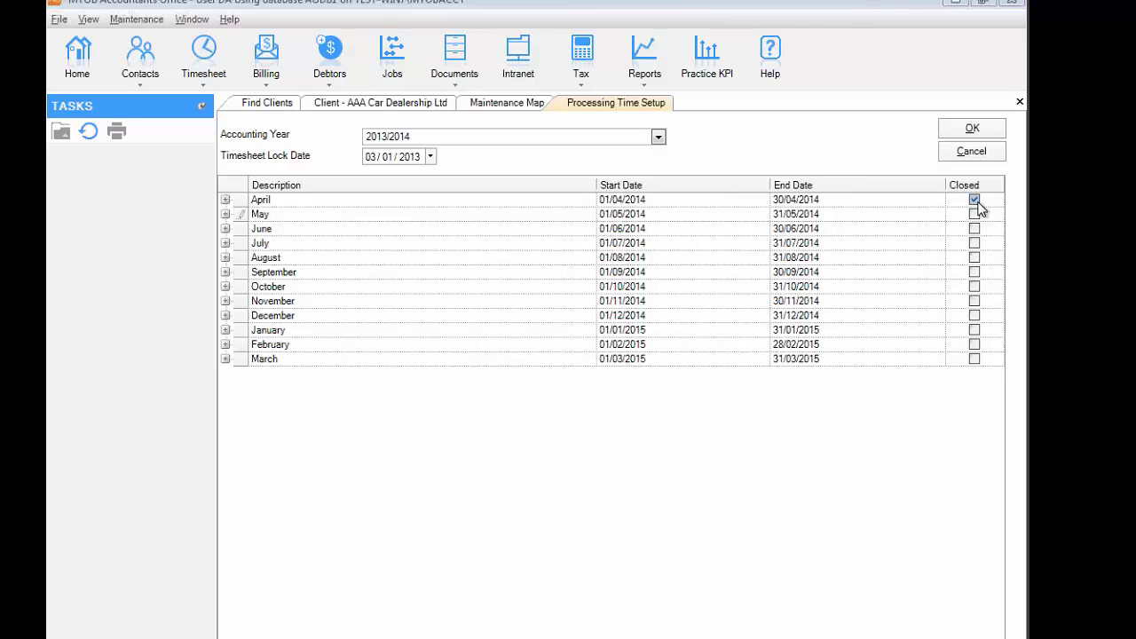
- Reopen the April 2014 period, mark it as closed again, and save the processing time setup
click(977, 201)
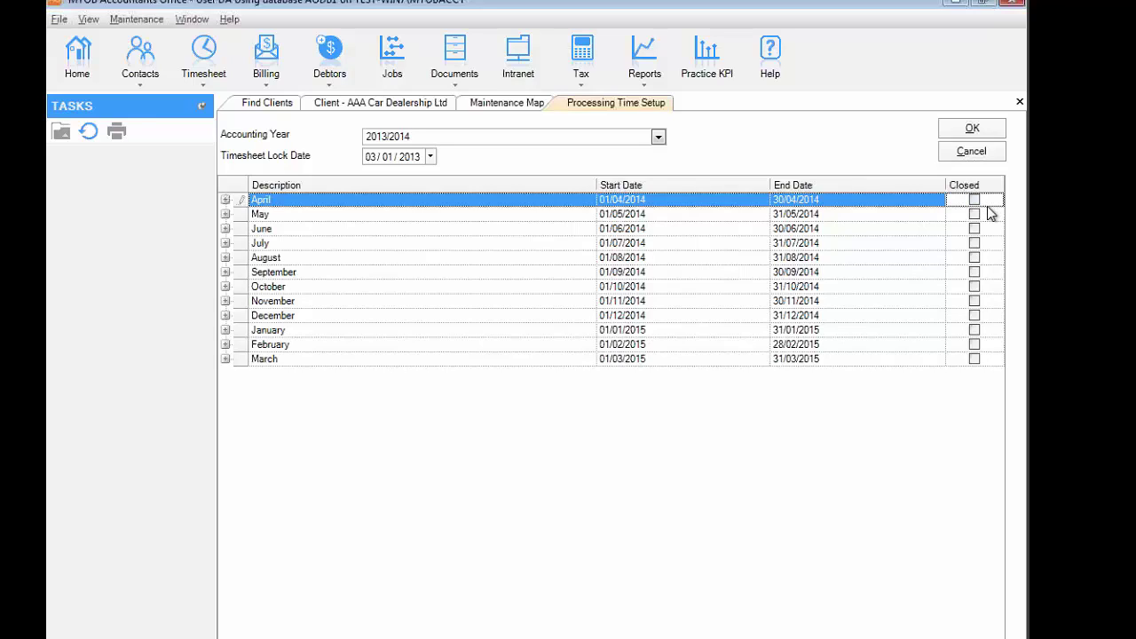
click(974, 201)
click(967, 129)
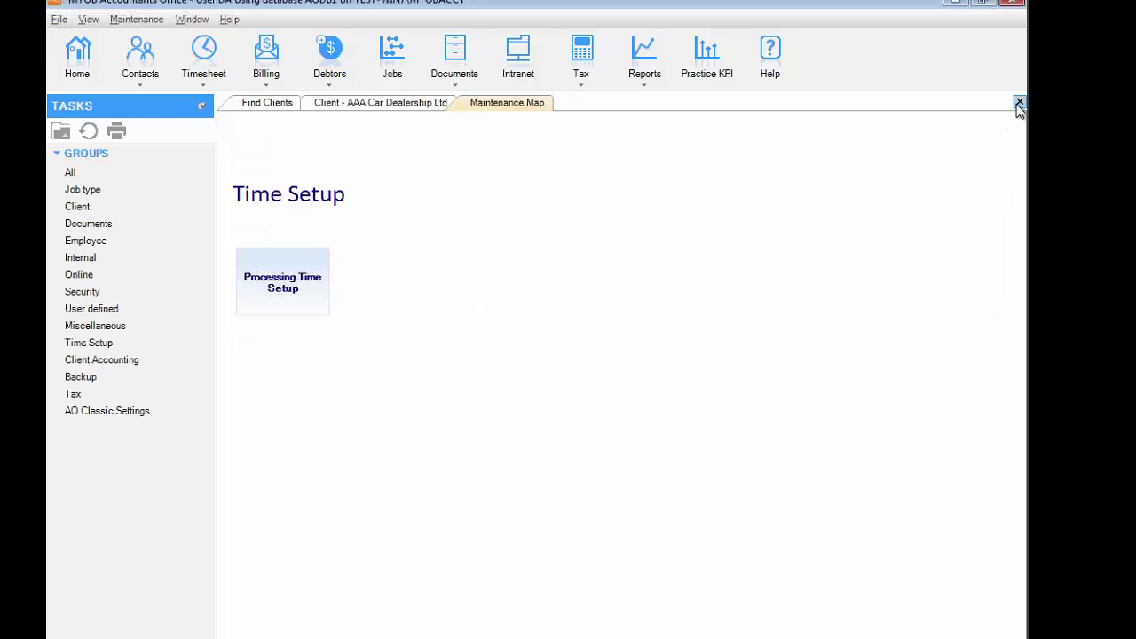
- Open the report favourites, expand the practice's Month End Reports set, and select the Client Partner Check report
click(646, 86)
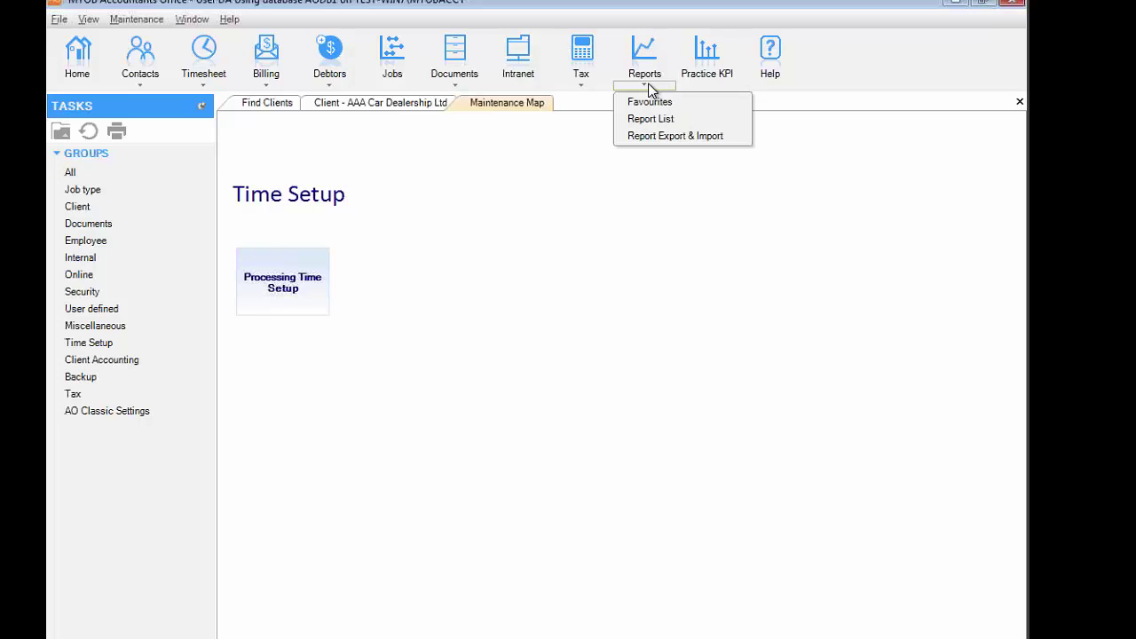
click(692, 105)
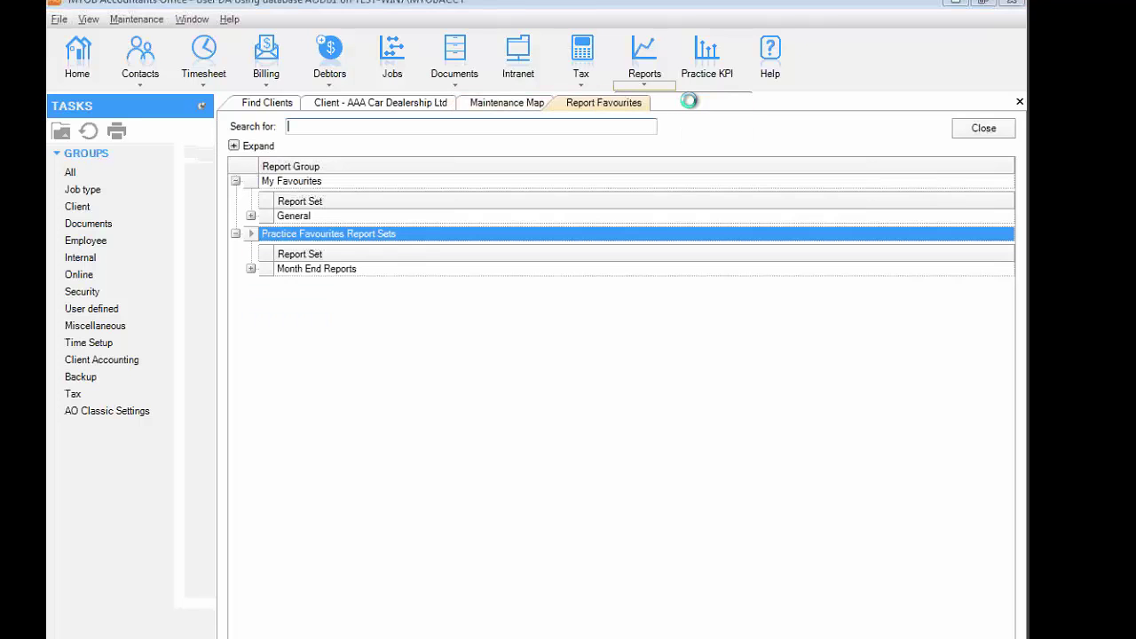
click(251, 269)
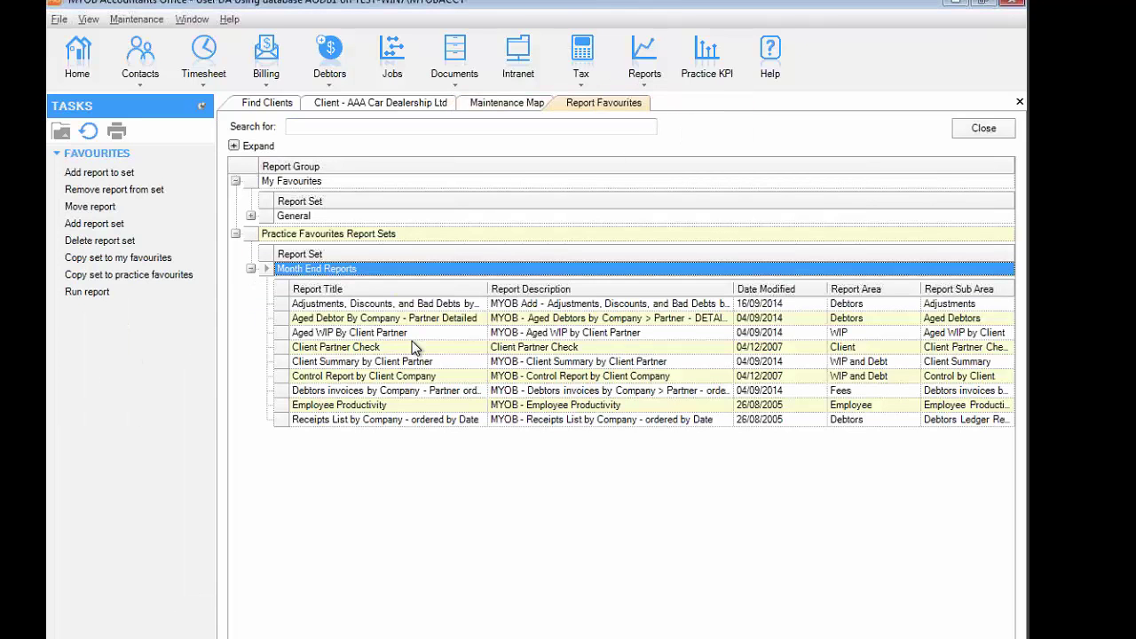
click(450, 418)
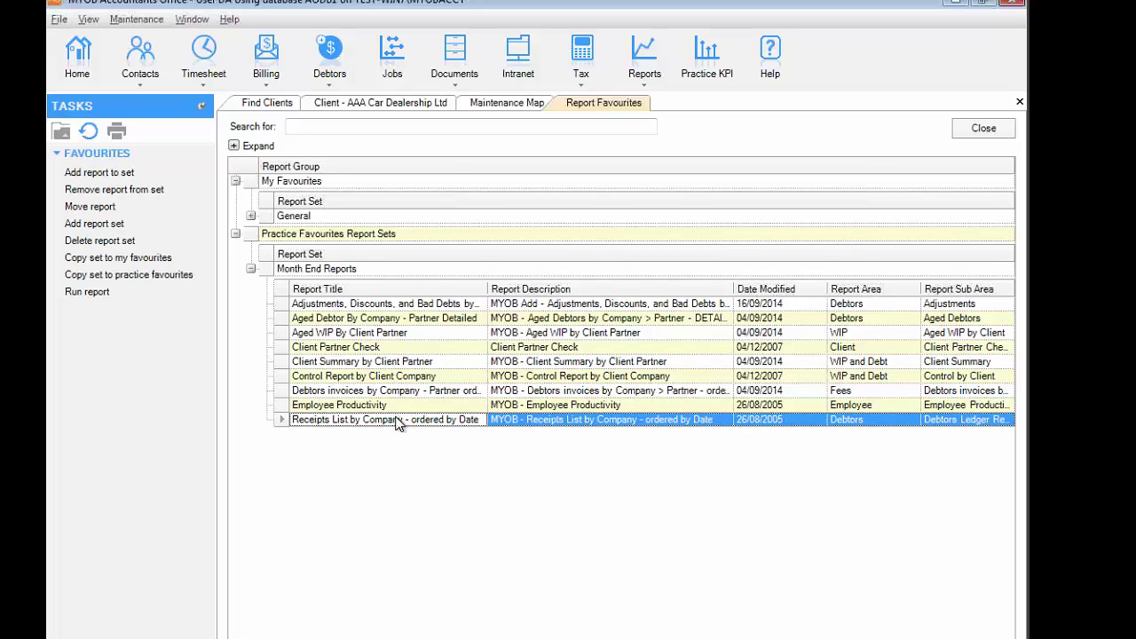
click(324, 270)
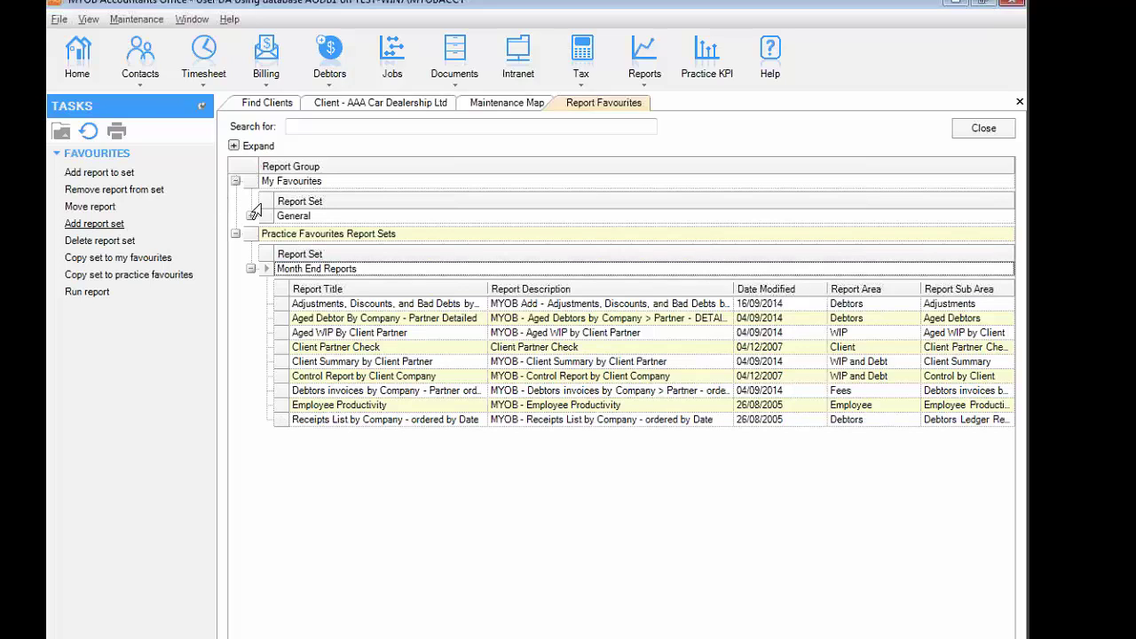
click(297, 215)
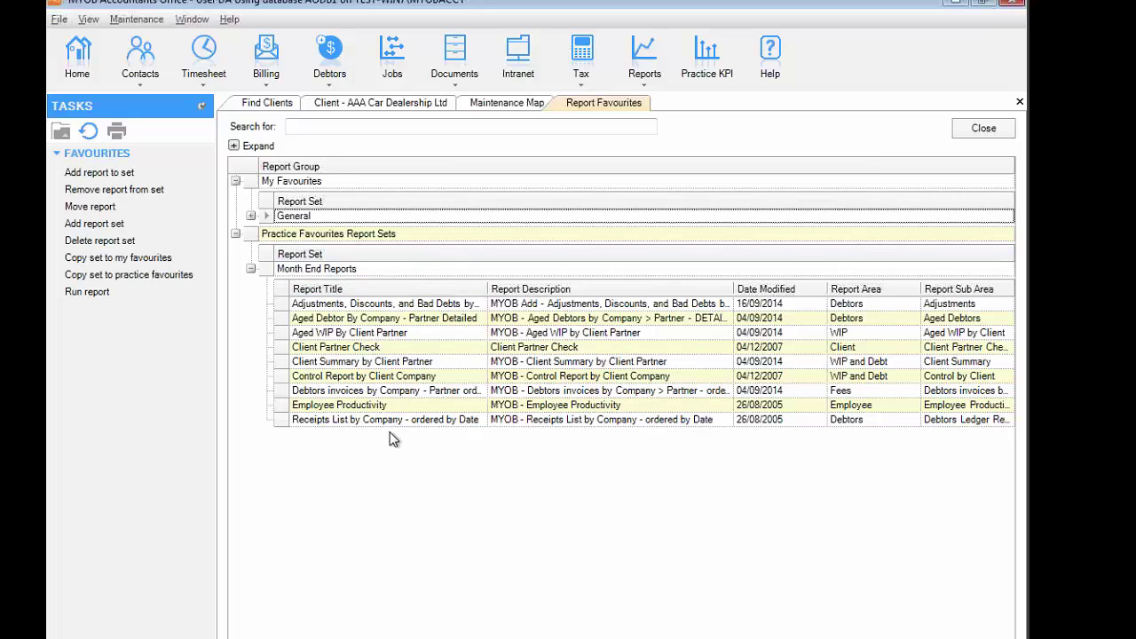
click(385, 348)
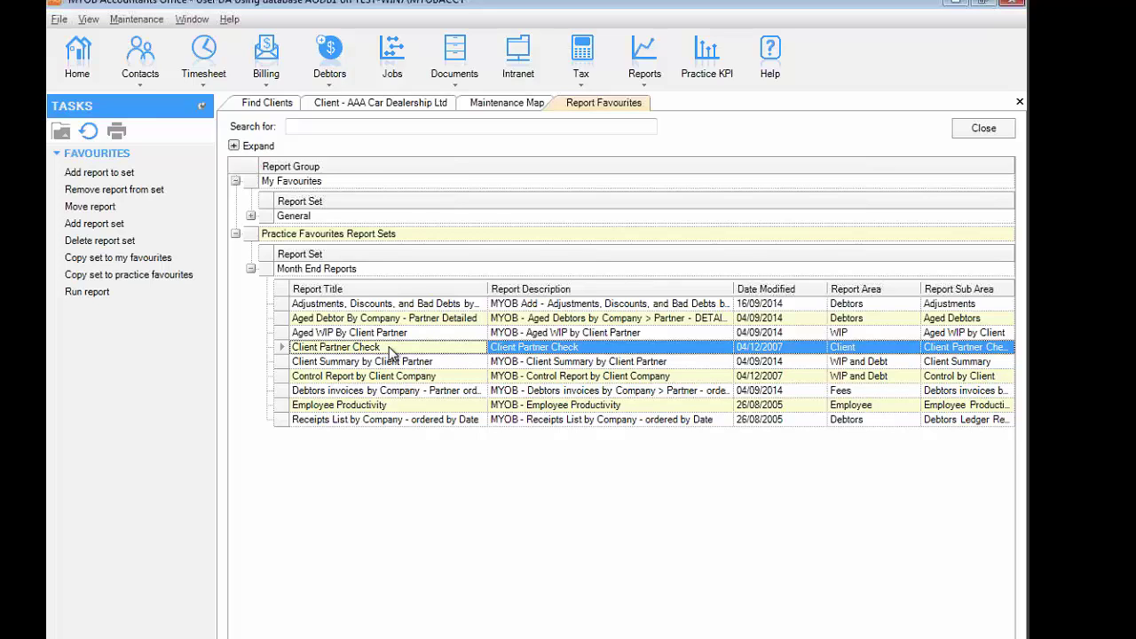
- Find Client Partner Check in the full report list, view its option for adding it to favourites, and close the list
click(654, 63)
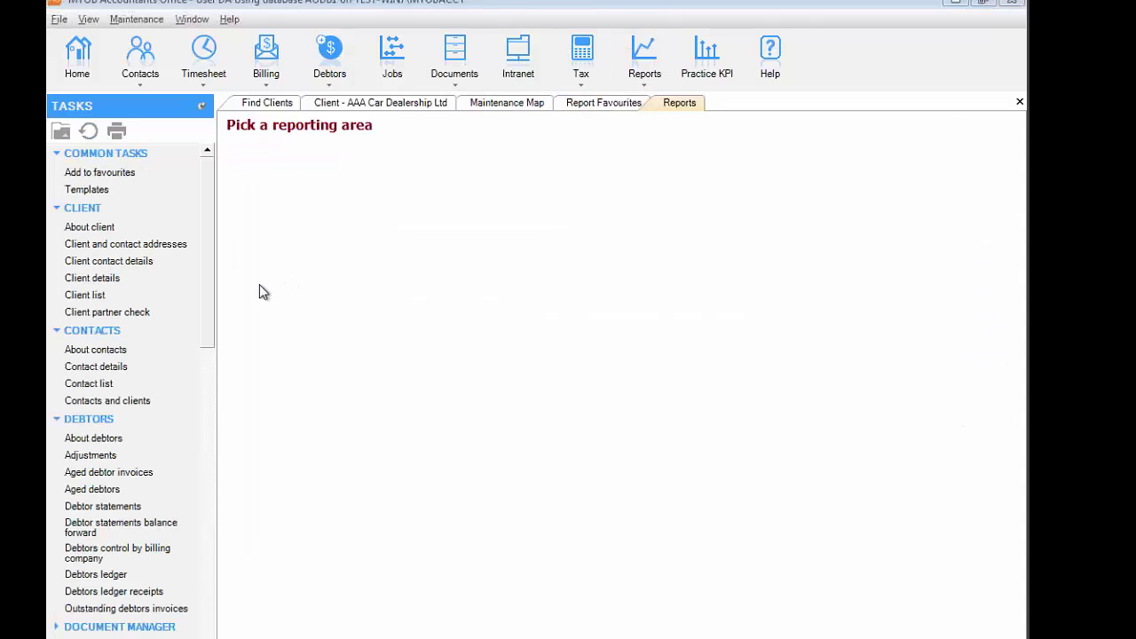
click(103, 315)
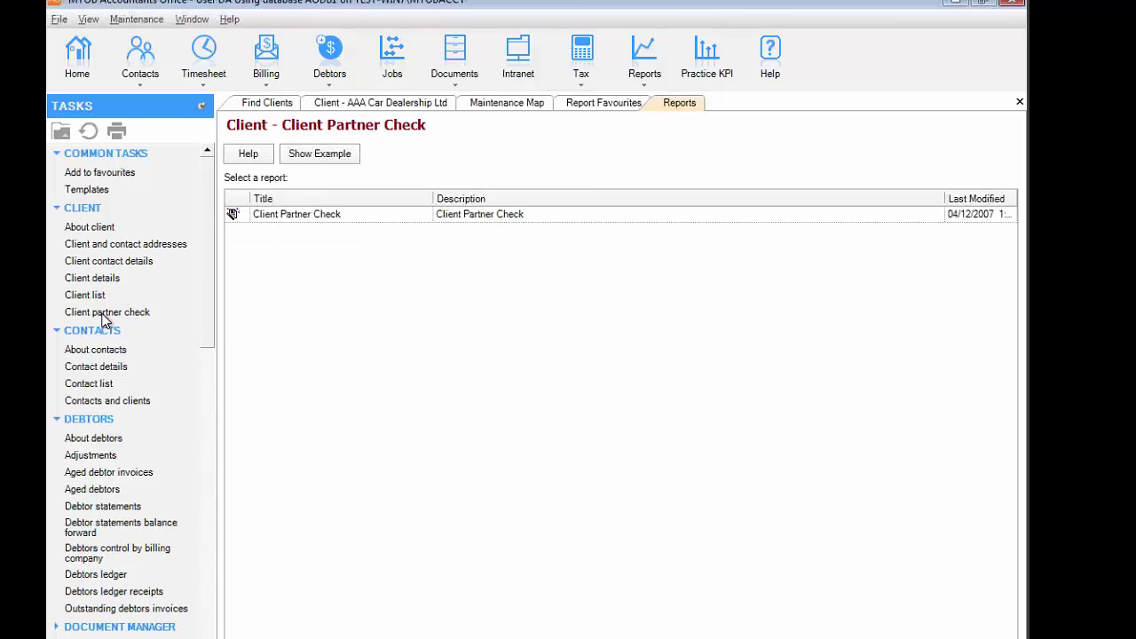
click(319, 224)
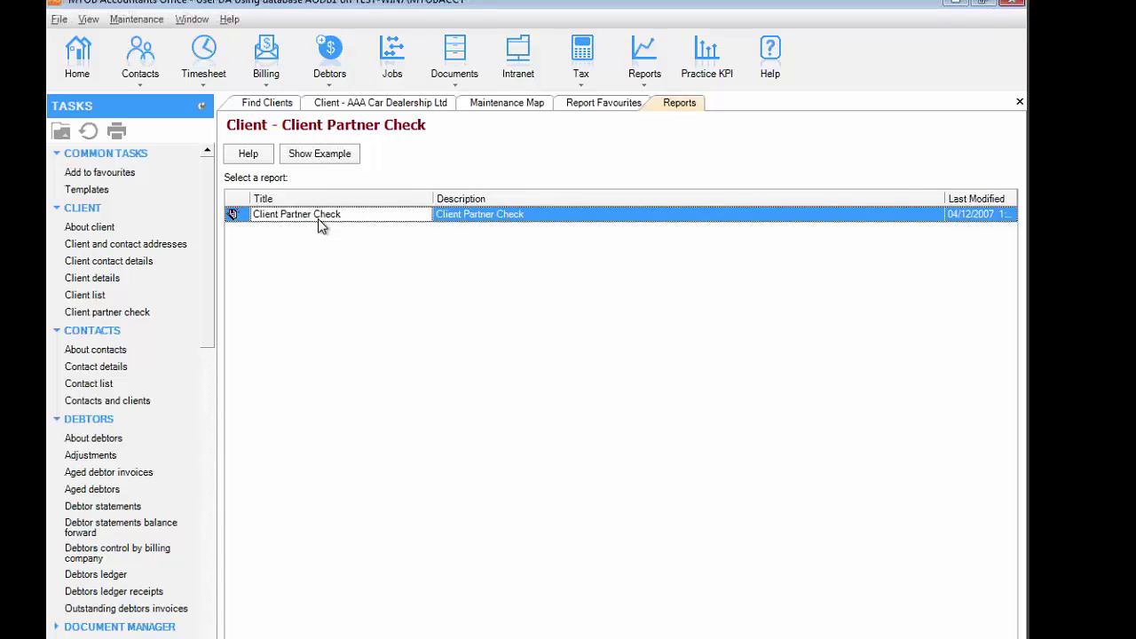
right_click(320, 224)
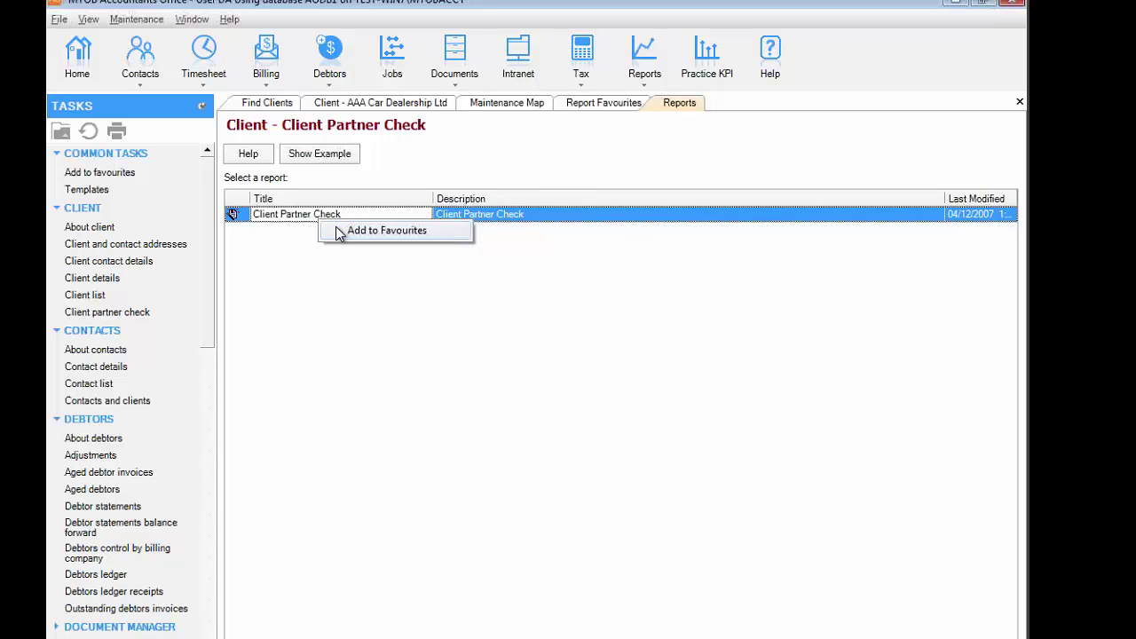
click(1019, 102)
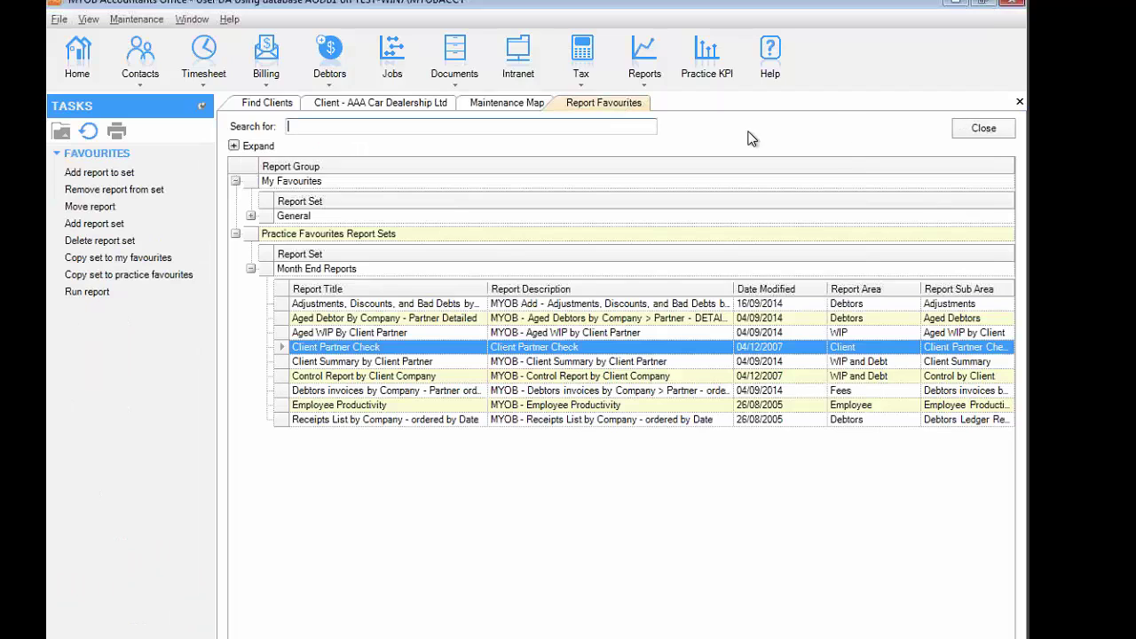
- Run the Client Partner Check report from the Month End Reports set and close its preview
right_click(334, 349)
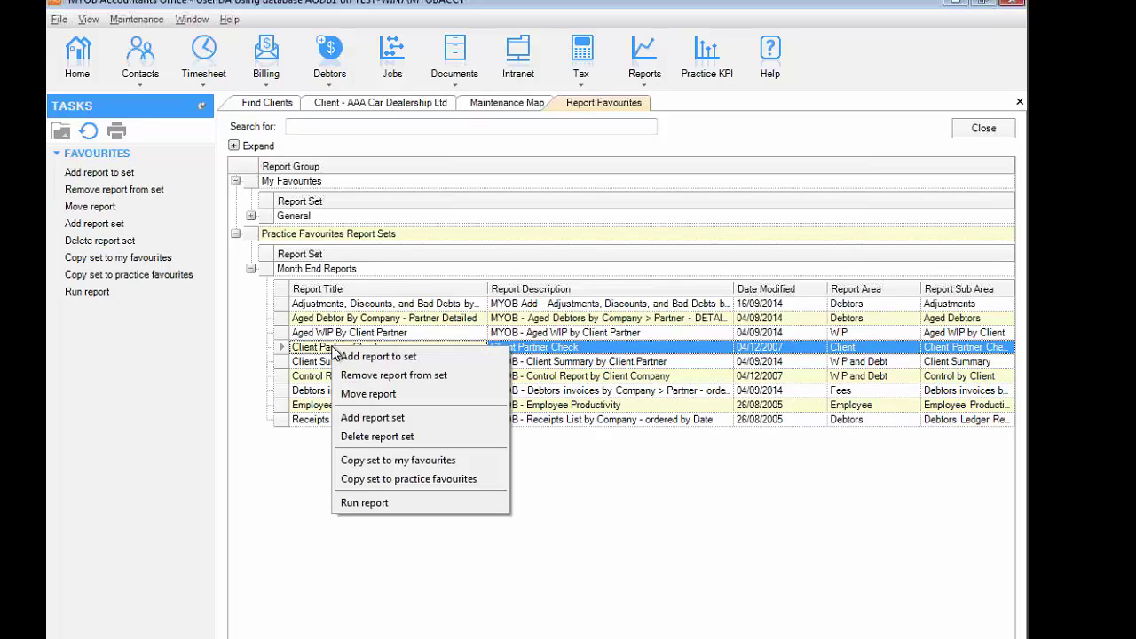
click(393, 504)
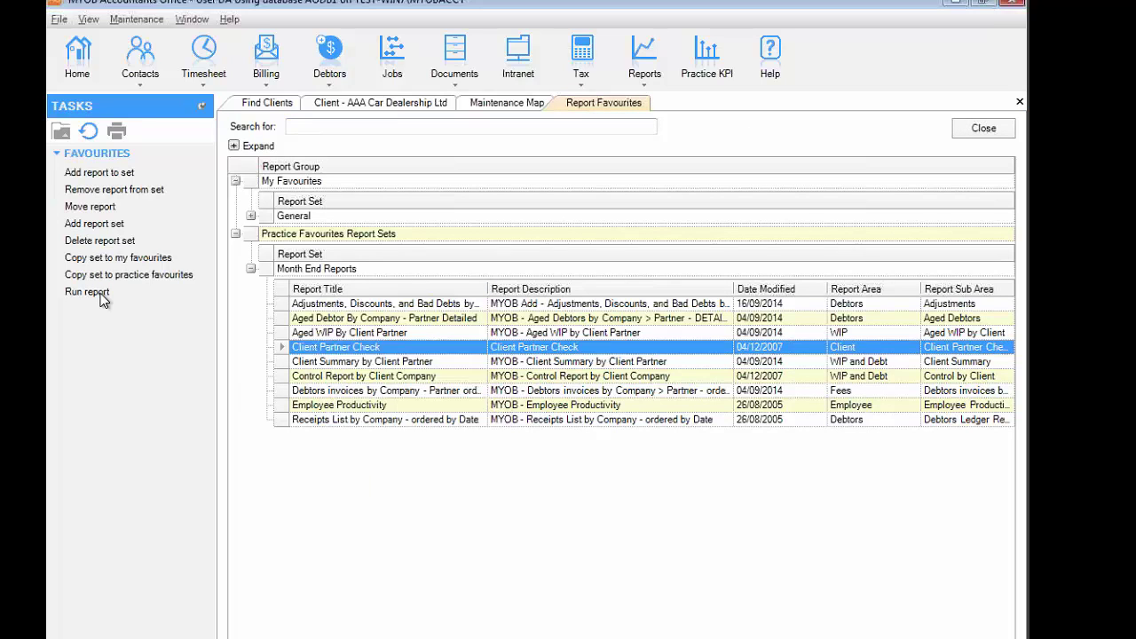
click(86, 292)
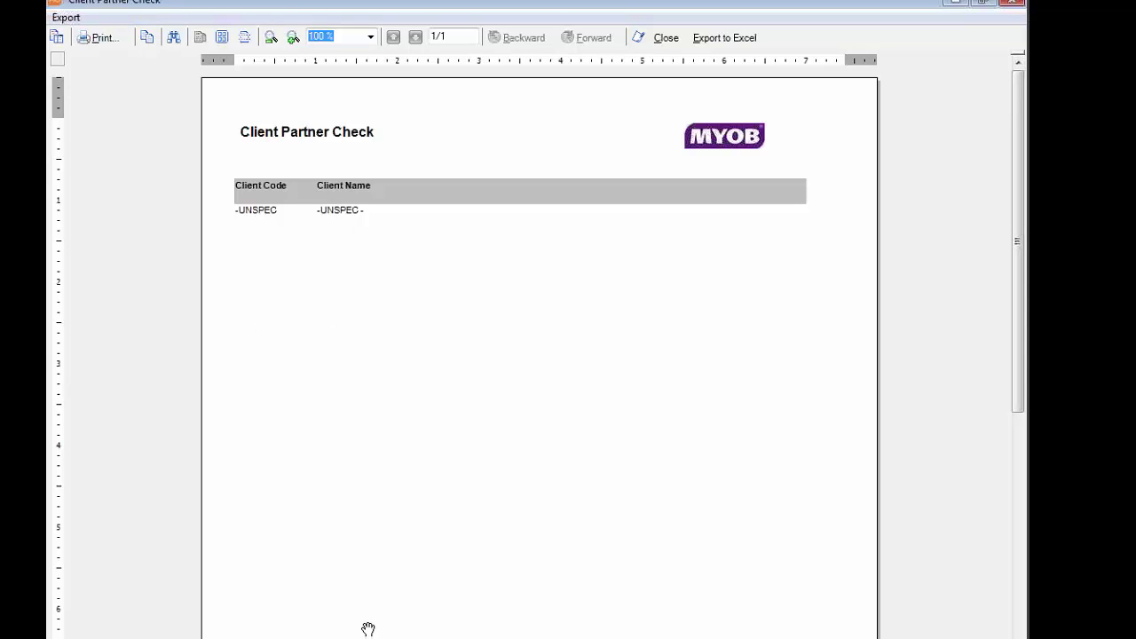
click(665, 38)
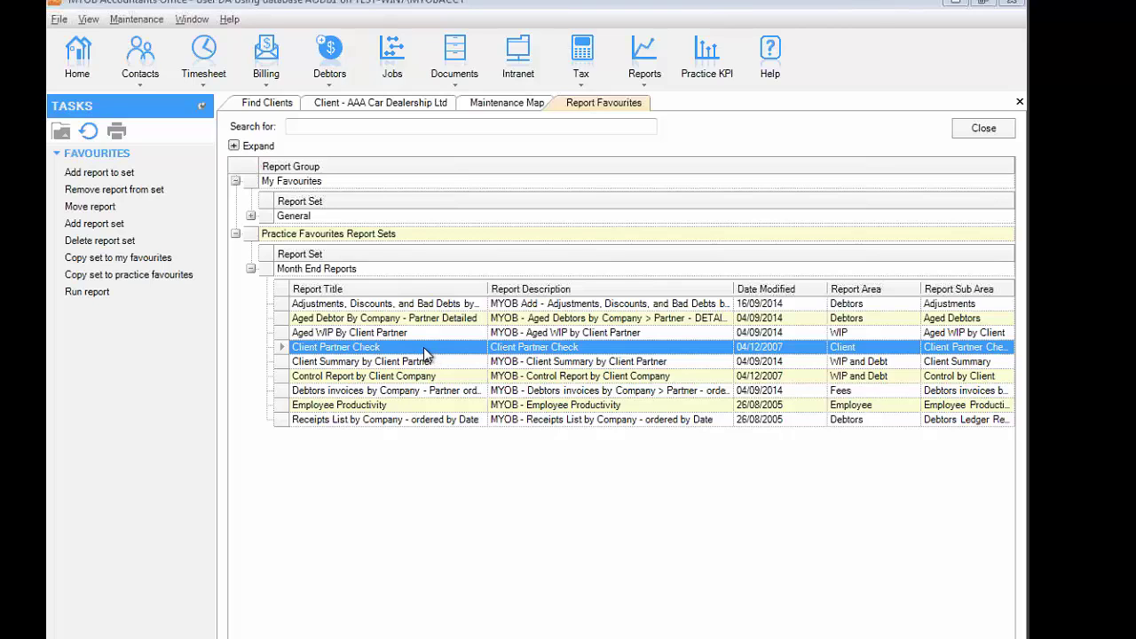
- Run Control Report by Client Company from the Month End Reports set for the period 01/08/2014 to 31/08/2014
click(426, 380)
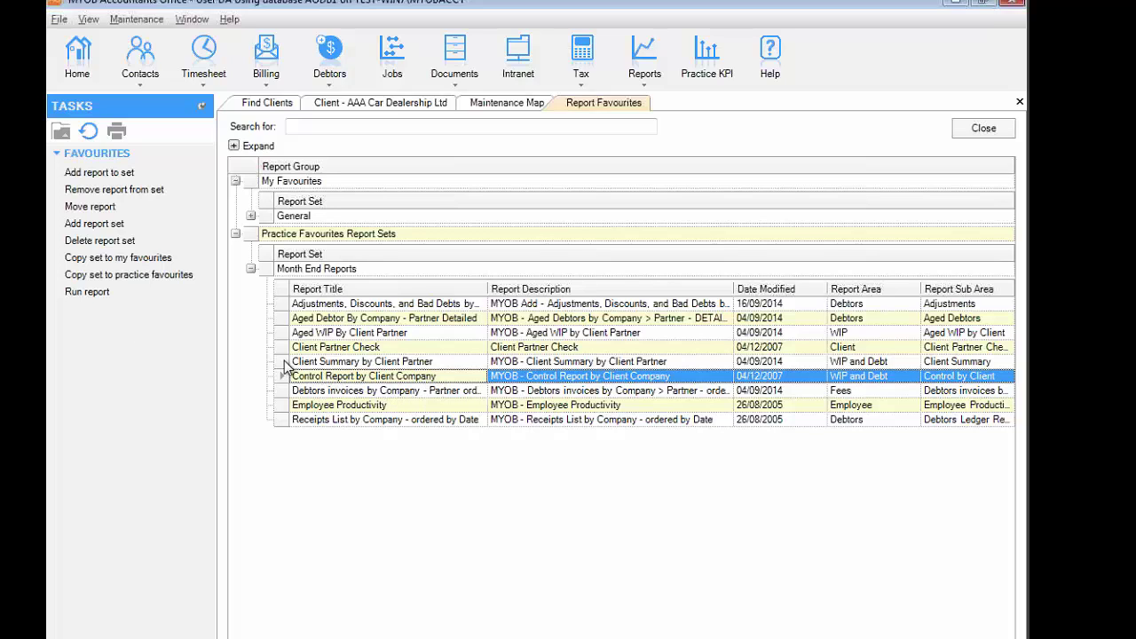
click(87, 295)
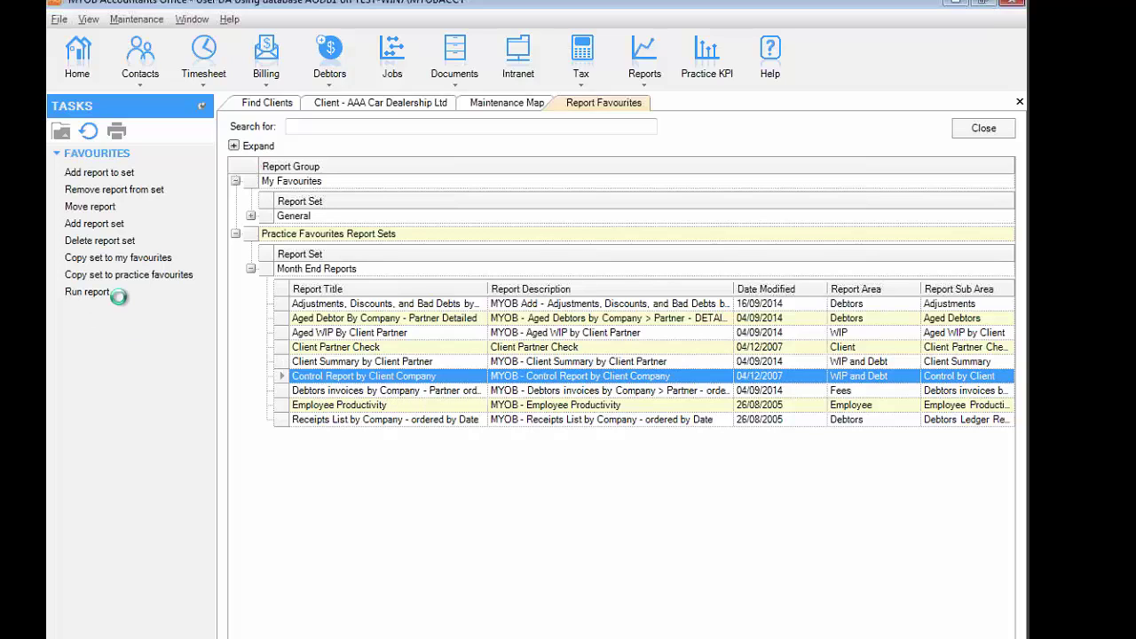
click(538, 242)
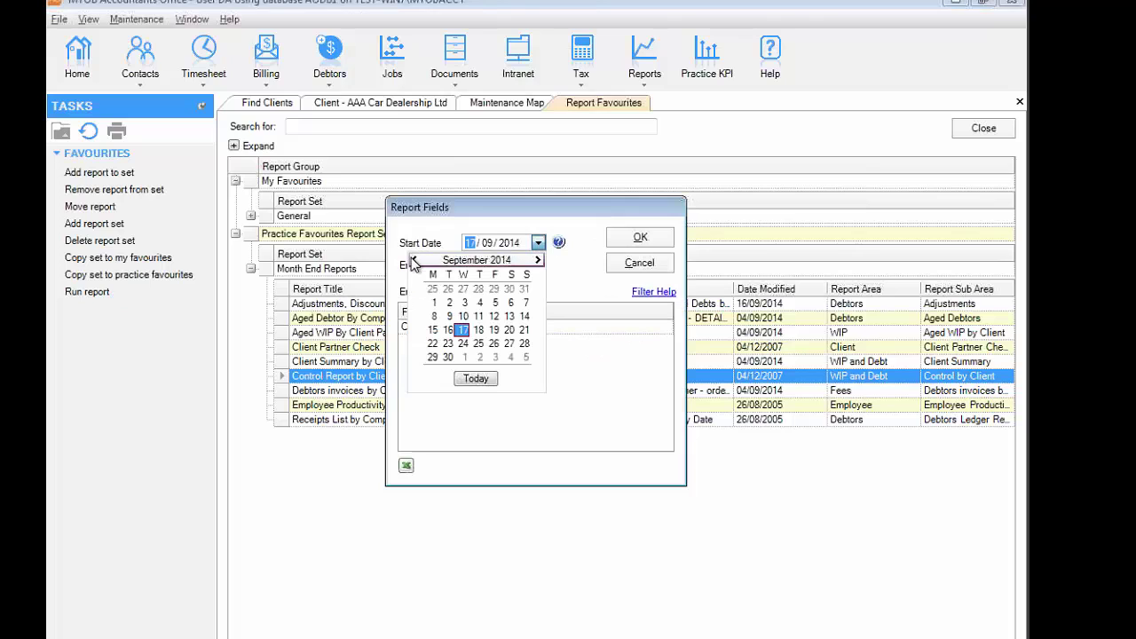
click(414, 259)
click(495, 288)
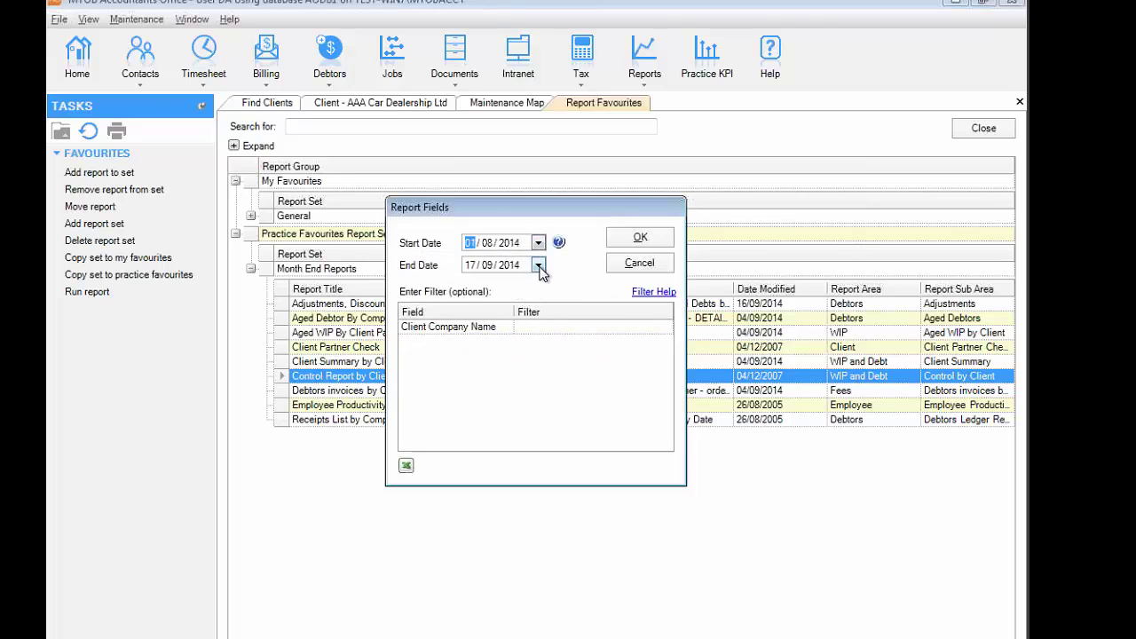
click(538, 264)
click(415, 312)
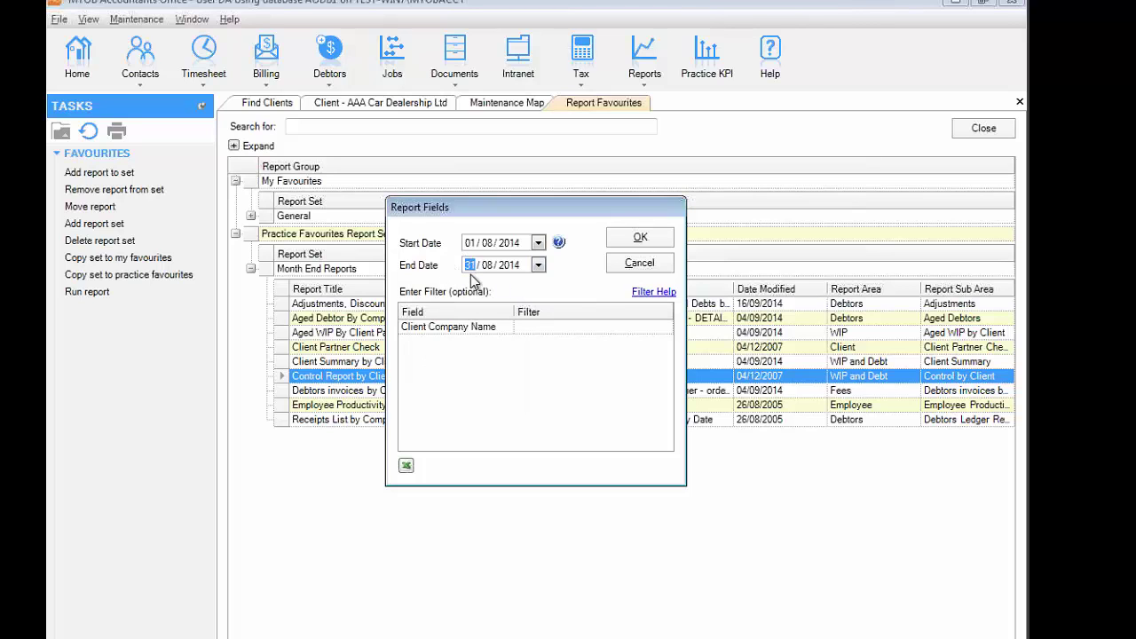
click(651, 237)
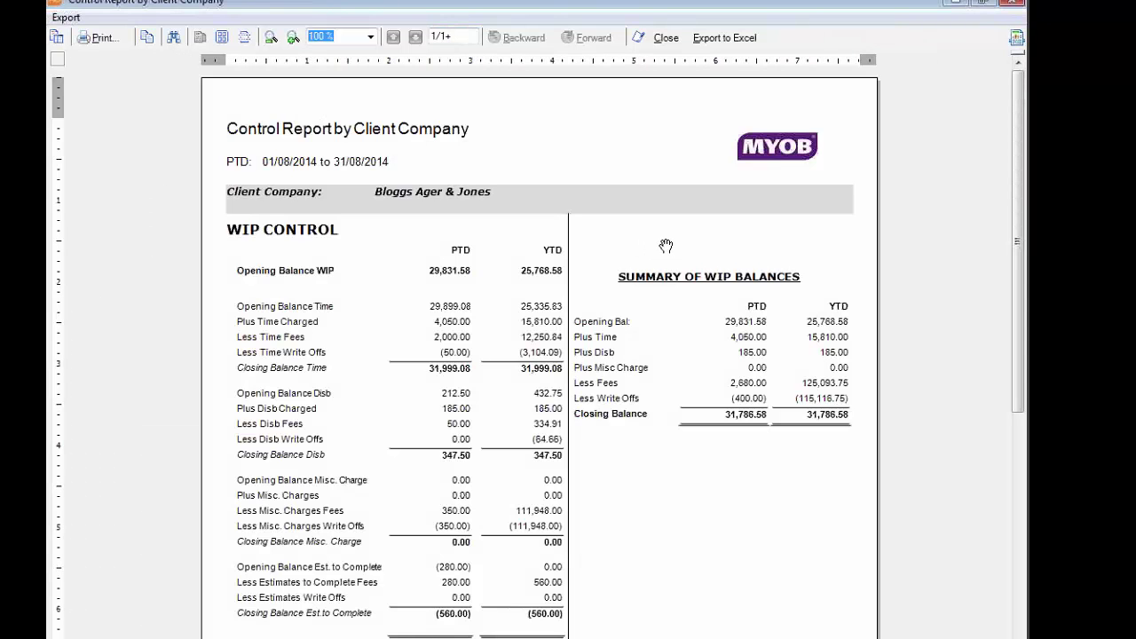
- Examine the control report's WIP control, WIP balance summary and debtors control sections, including the grand total page
scroll(514, 191, down, 2)
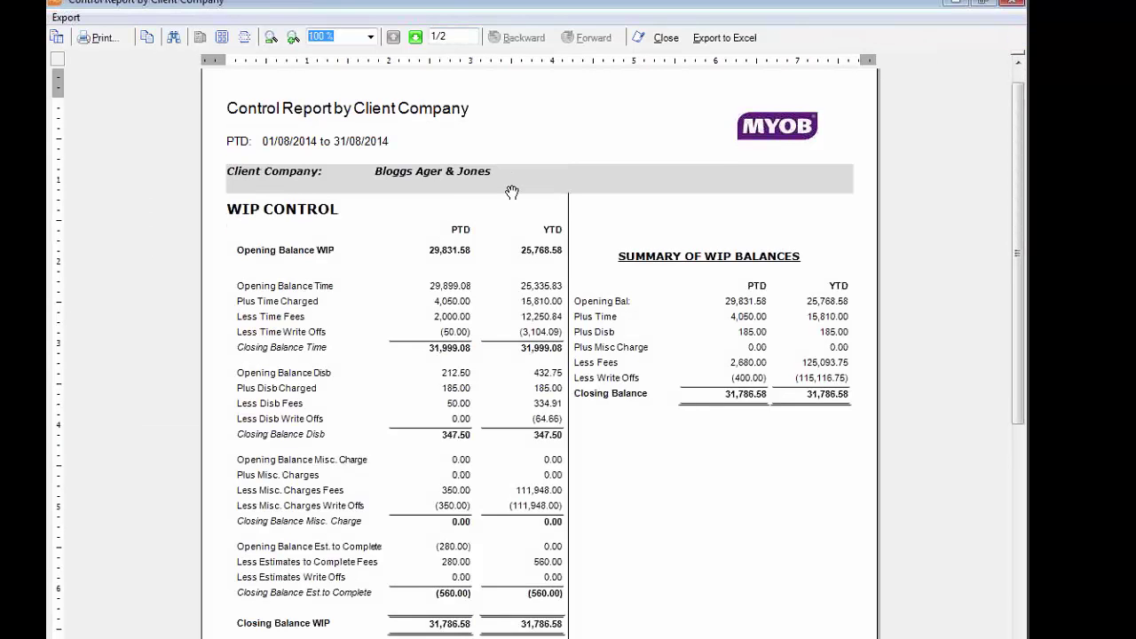
click(415, 36)
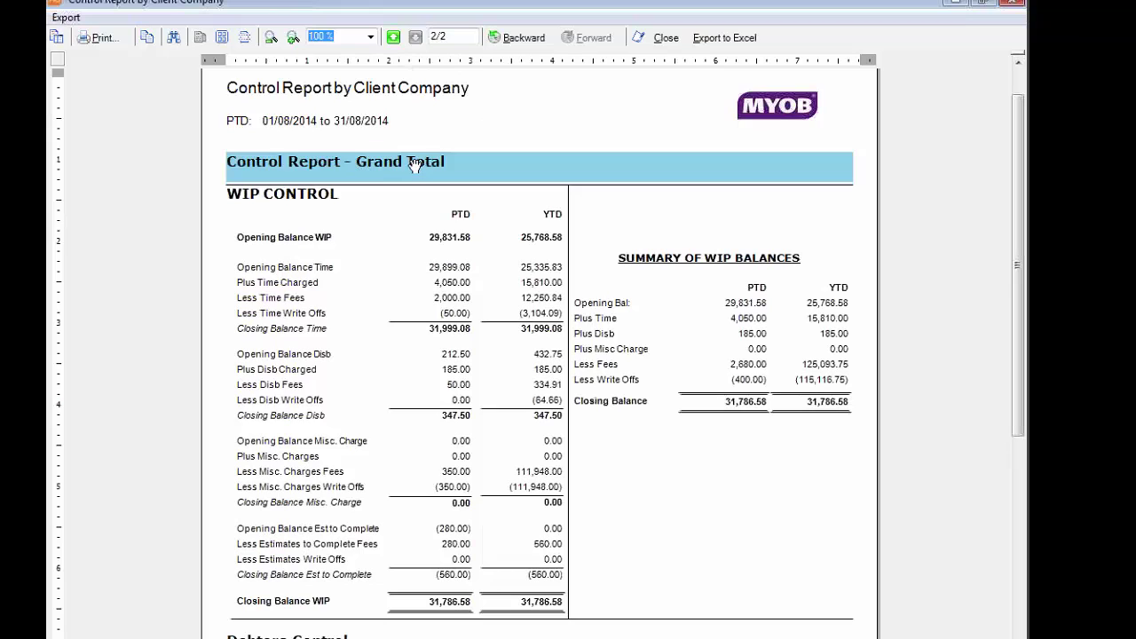
click(391, 37)
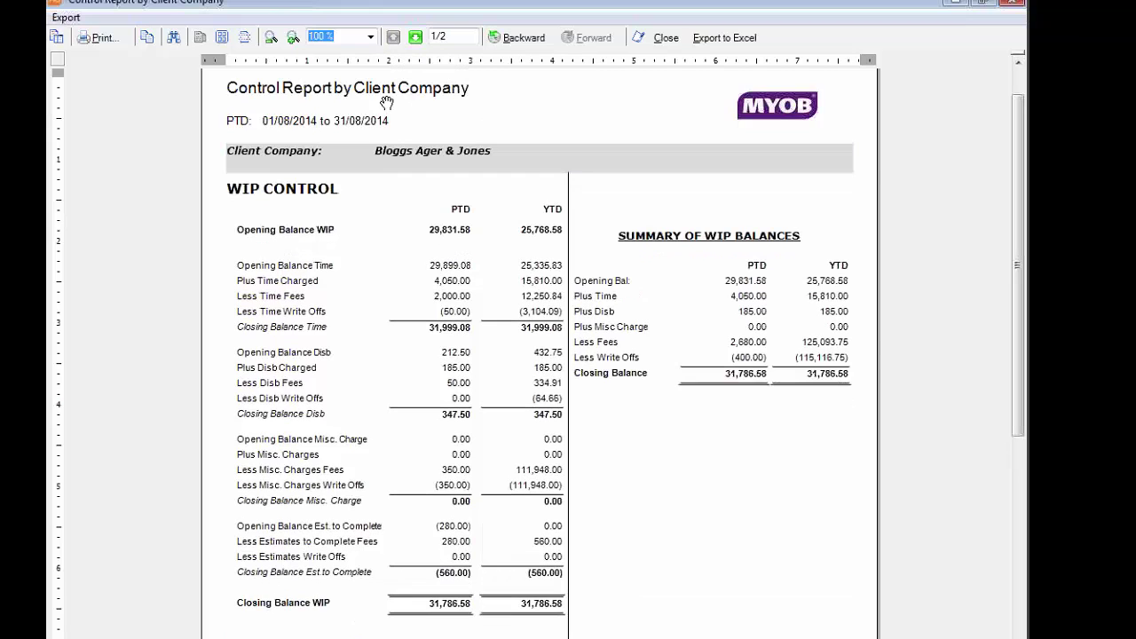
scroll(134, 243, down, 3)
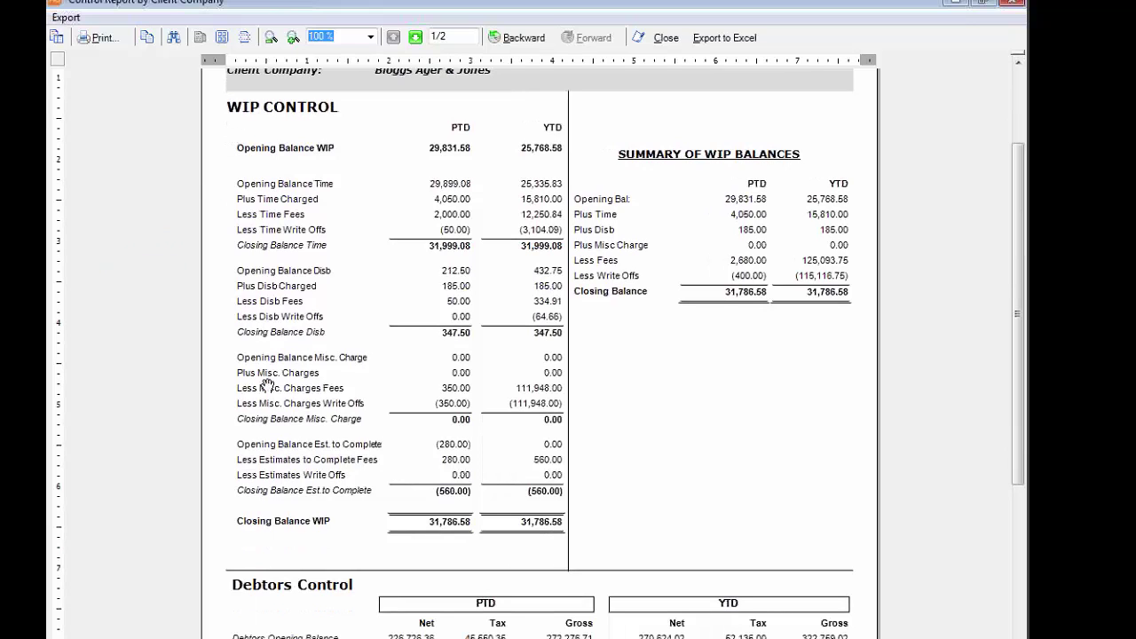
scroll(279, 524, down, 2)
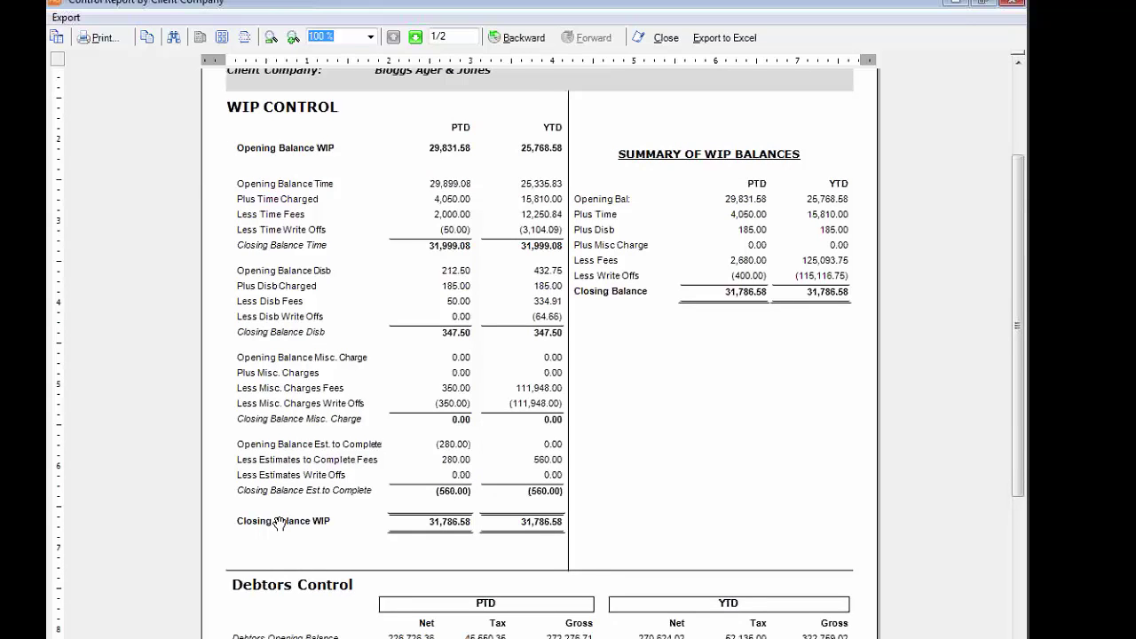
scroll(280, 523, down, 3)
scroll(384, 522, up, 1)
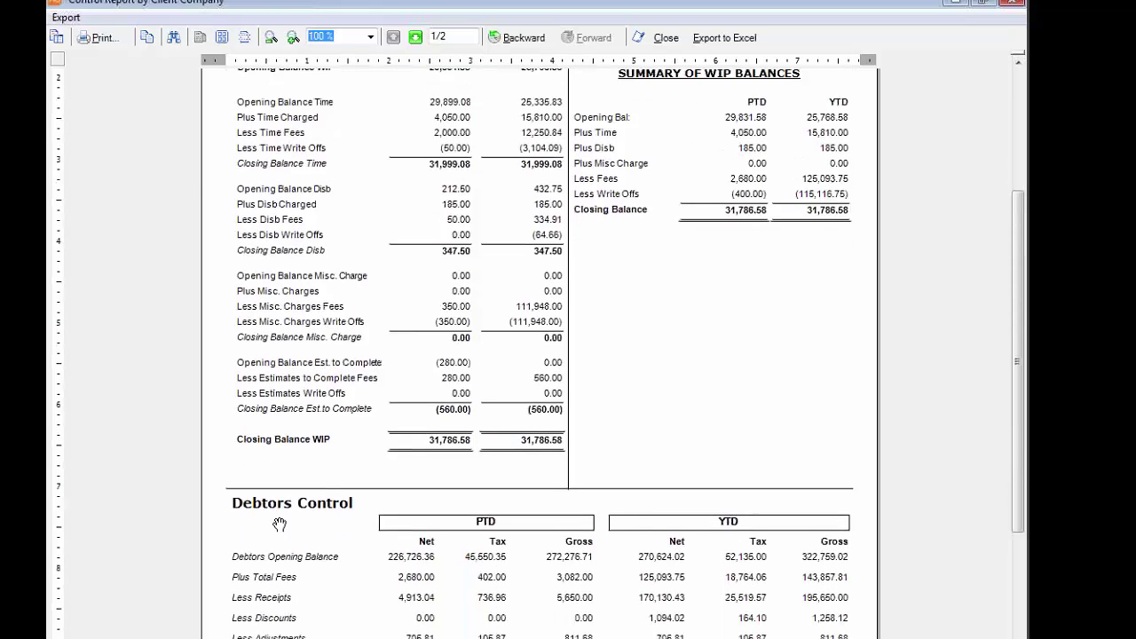
scroll(415, 182, up, 3)
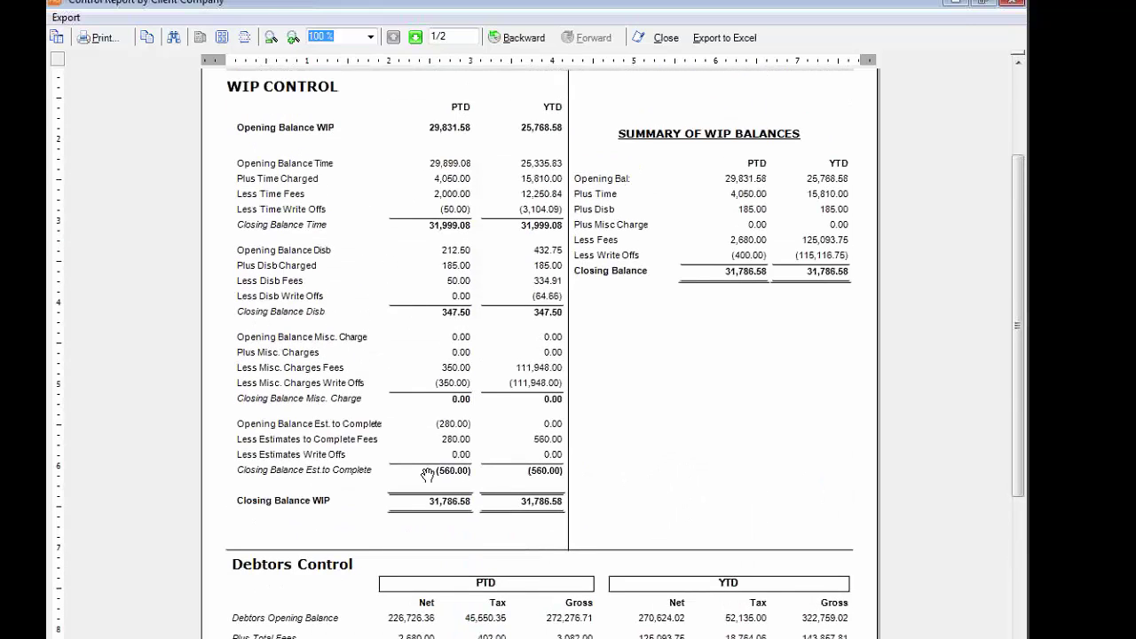
scroll(427, 475, up, 1)
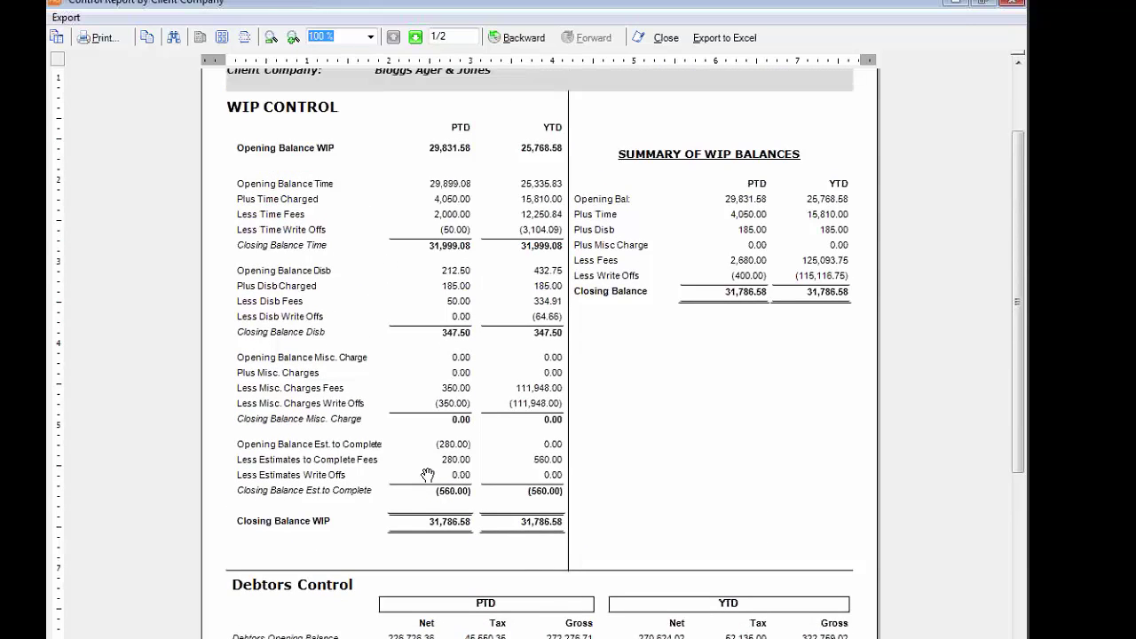
- Run Aged WIP By Client Partner from the Month End Reports set with an end date of 31/07/2014
scroll(427, 475, up, 5)
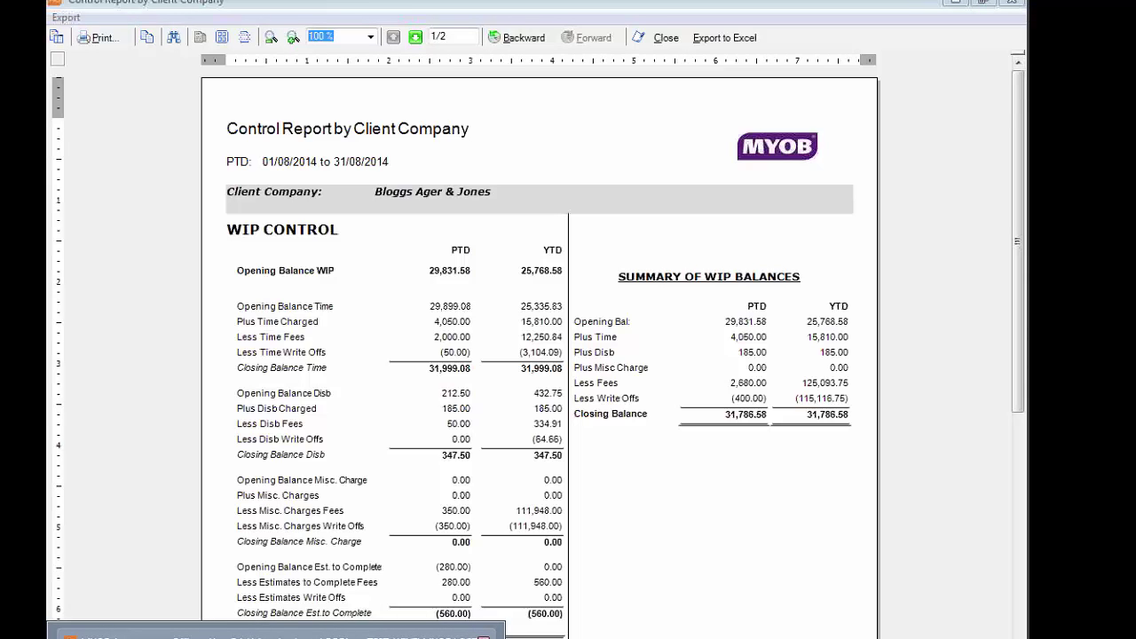
click(190, 633)
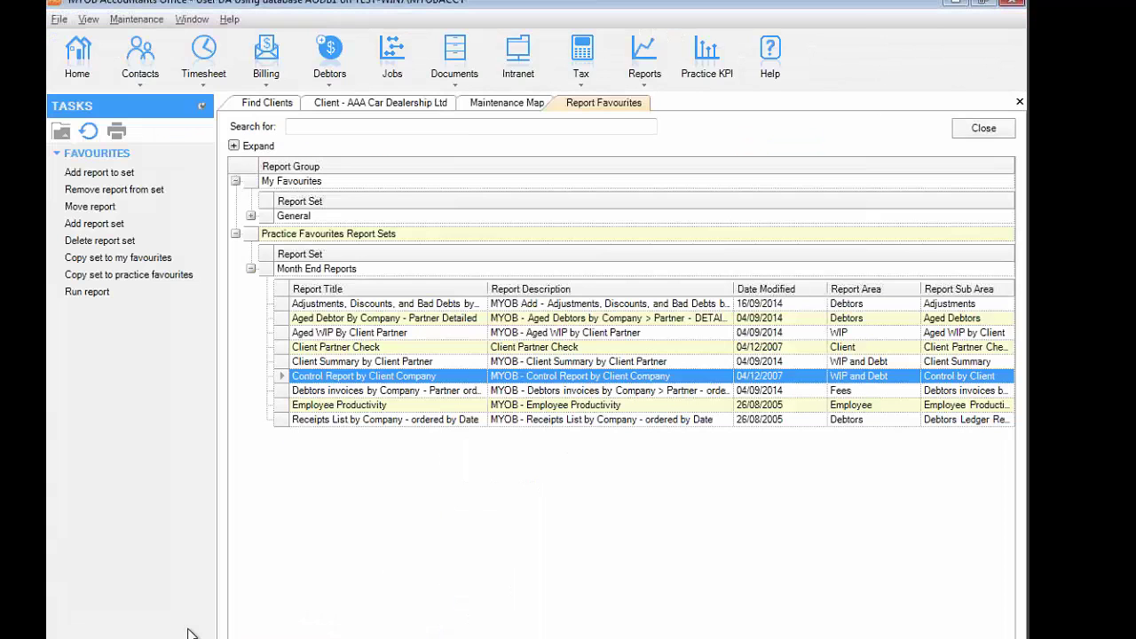
click(337, 332)
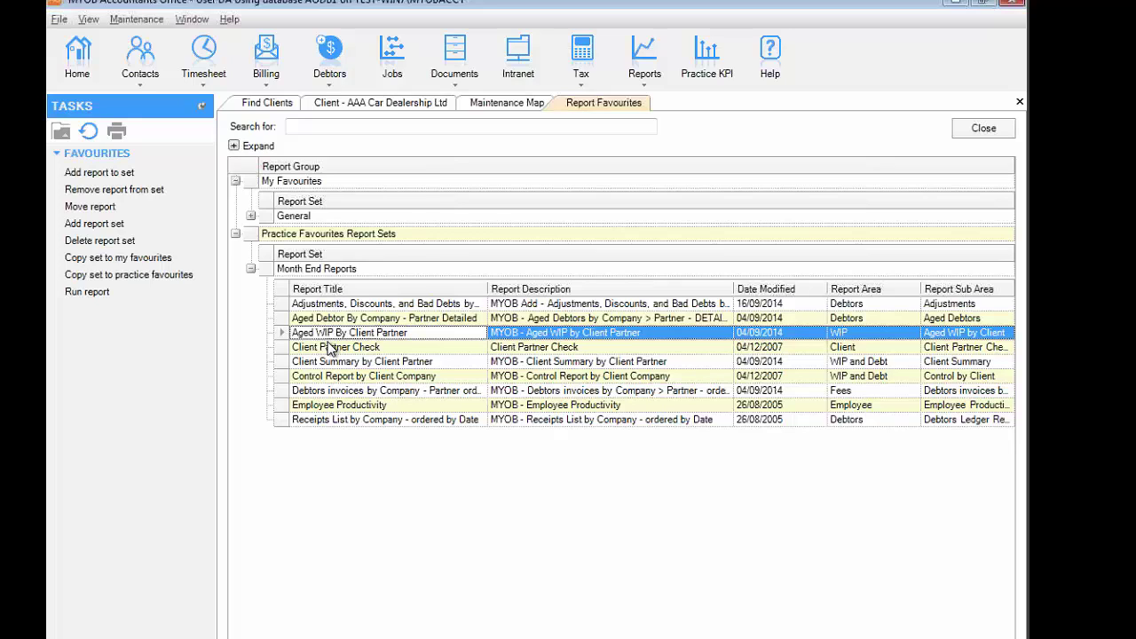
click(82, 293)
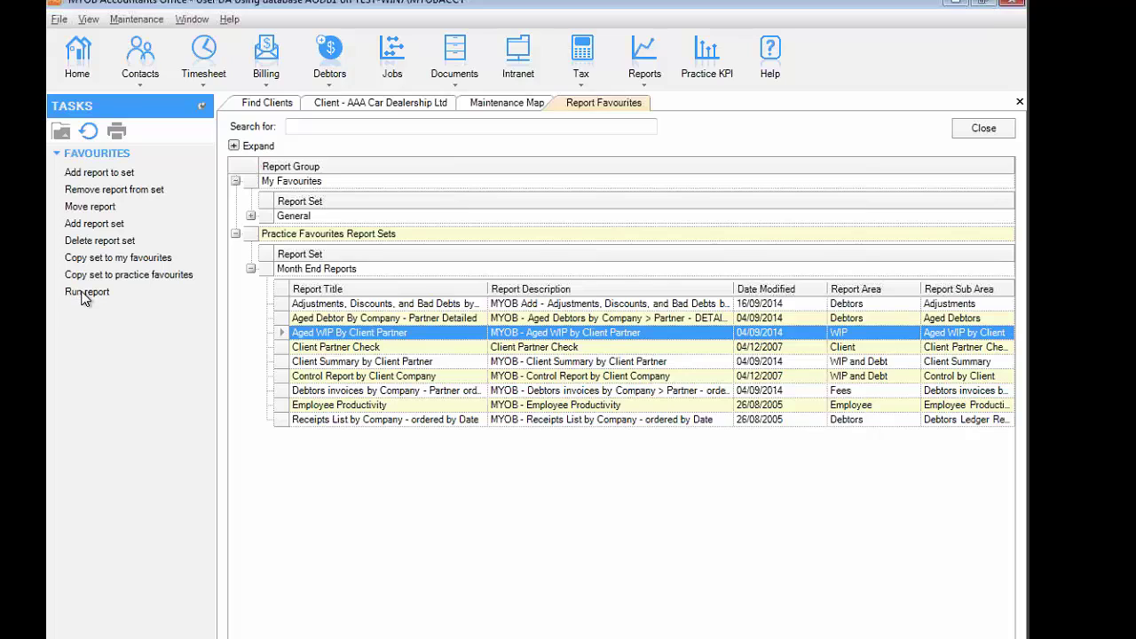
click(539, 242)
click(429, 257)
click(484, 272)
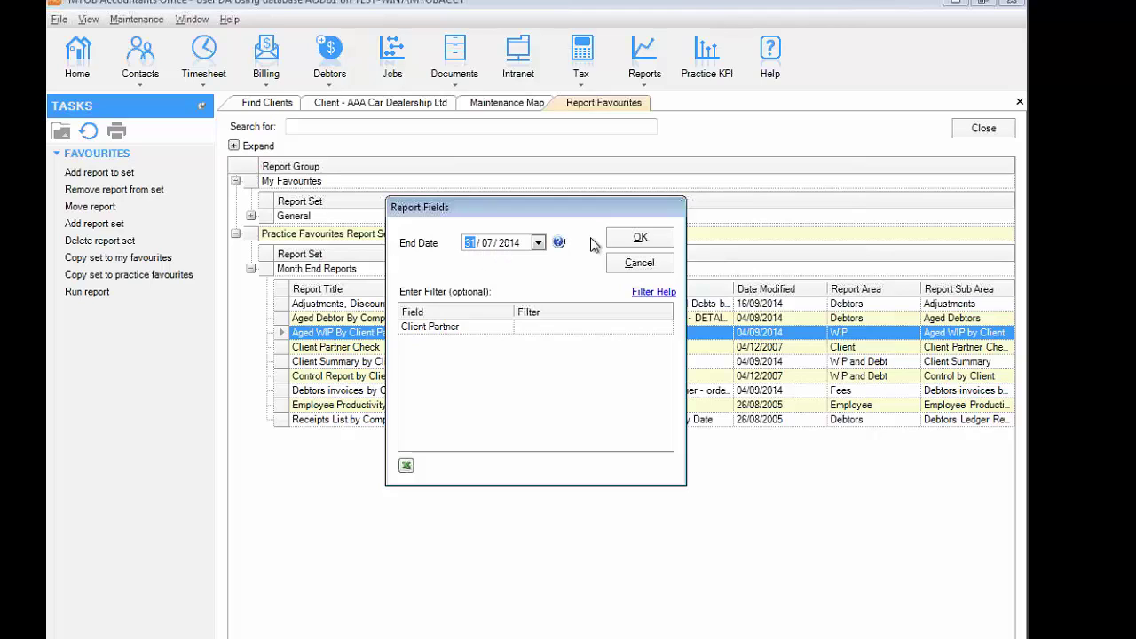
click(635, 239)
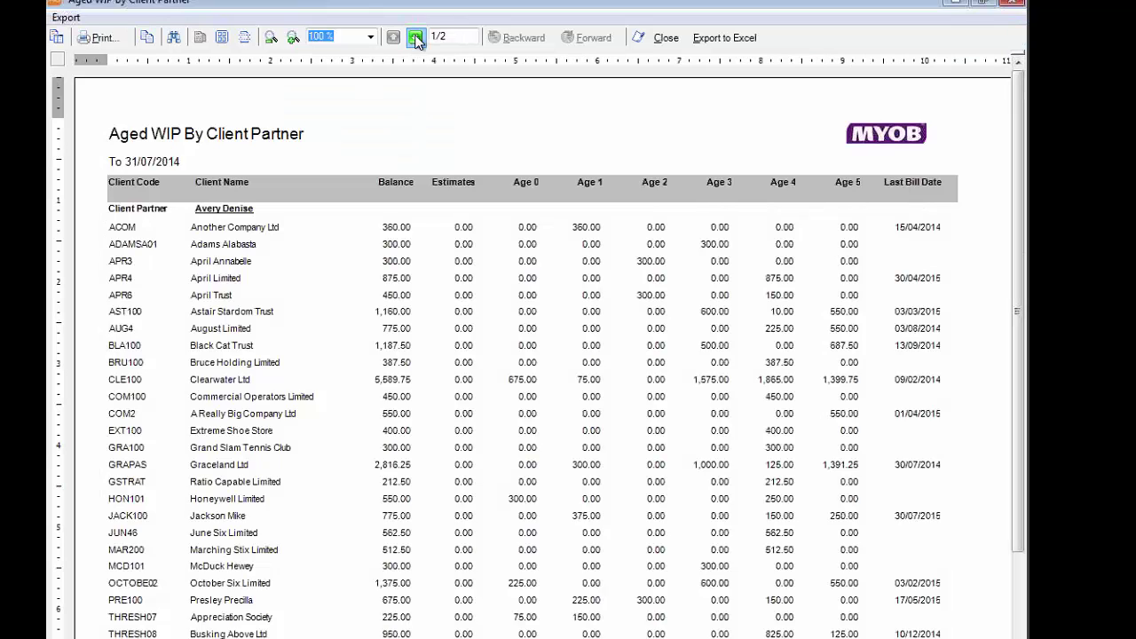
- Compare the grand total balance on the Aged WIP report's last page with the control report's PTD opening WIP balance
click(417, 37)
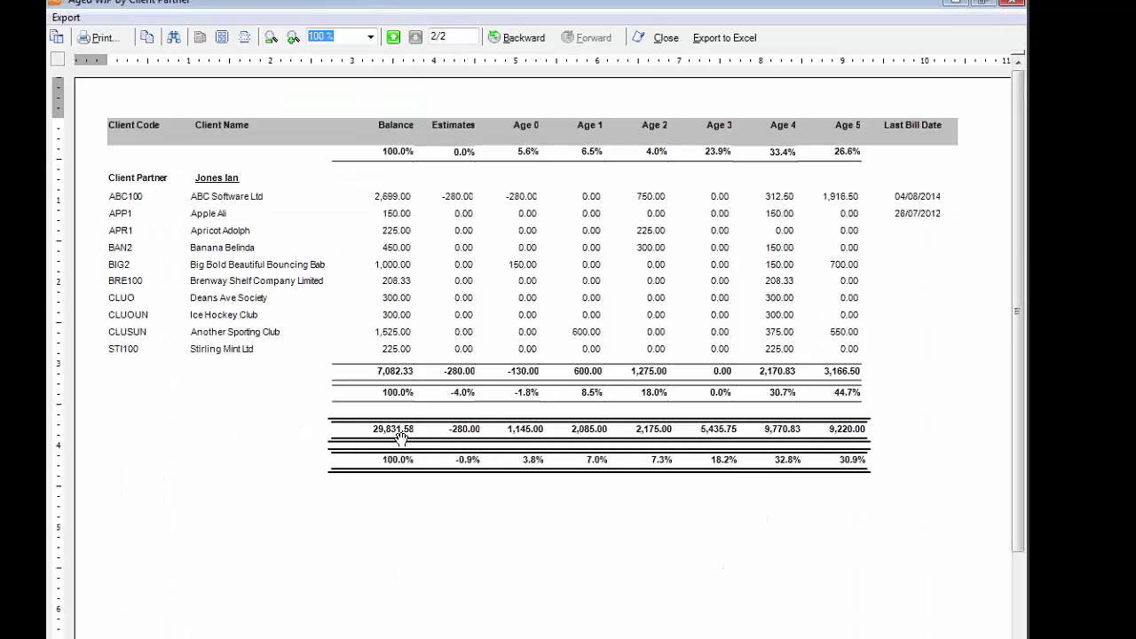
click(275, 637)
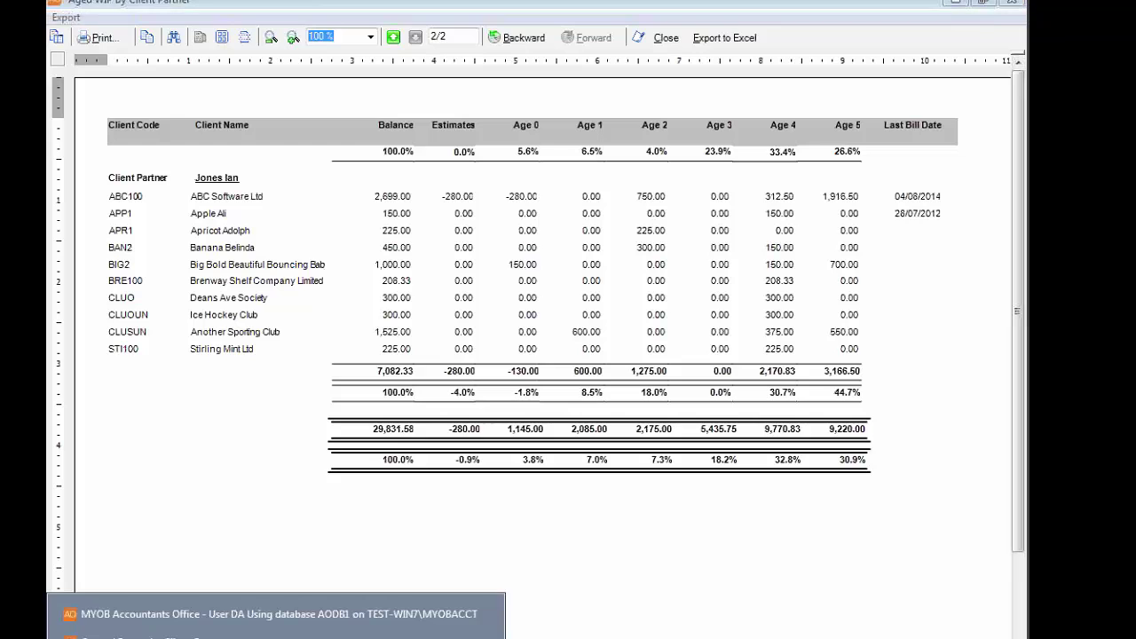
click(266, 635)
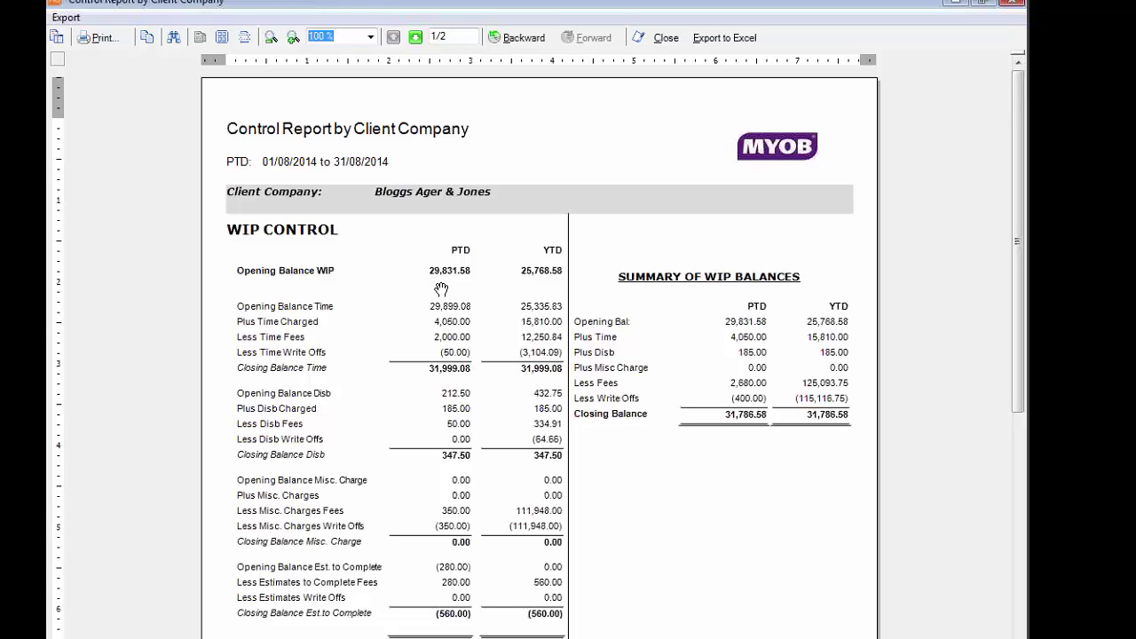
key(alt+Tab)
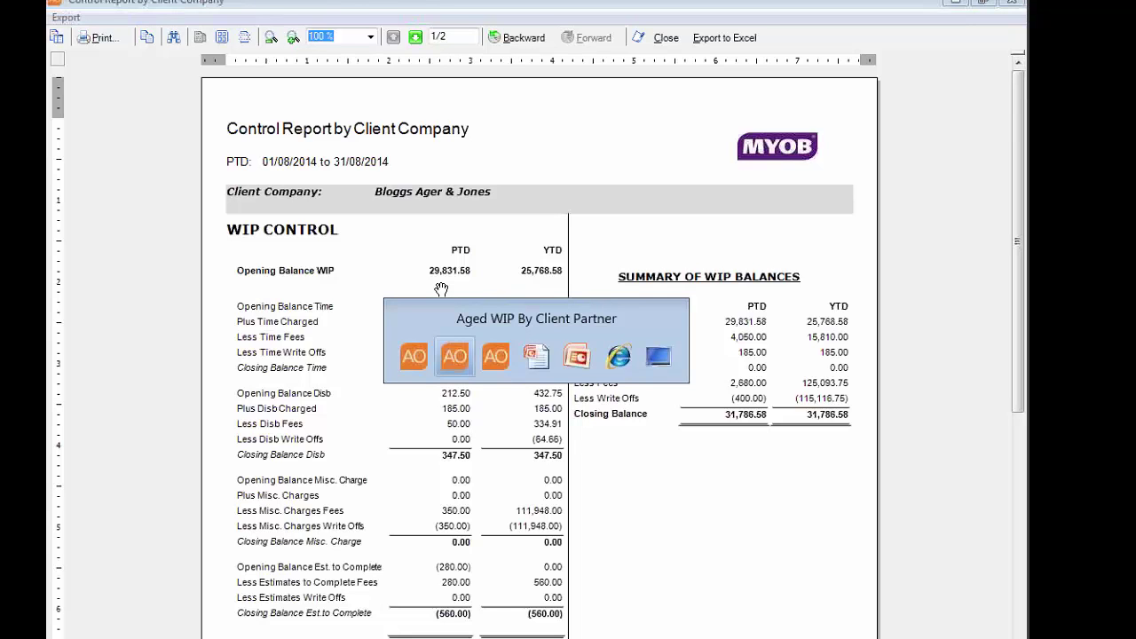
key(alt+Tab)
key(alt+Tab)
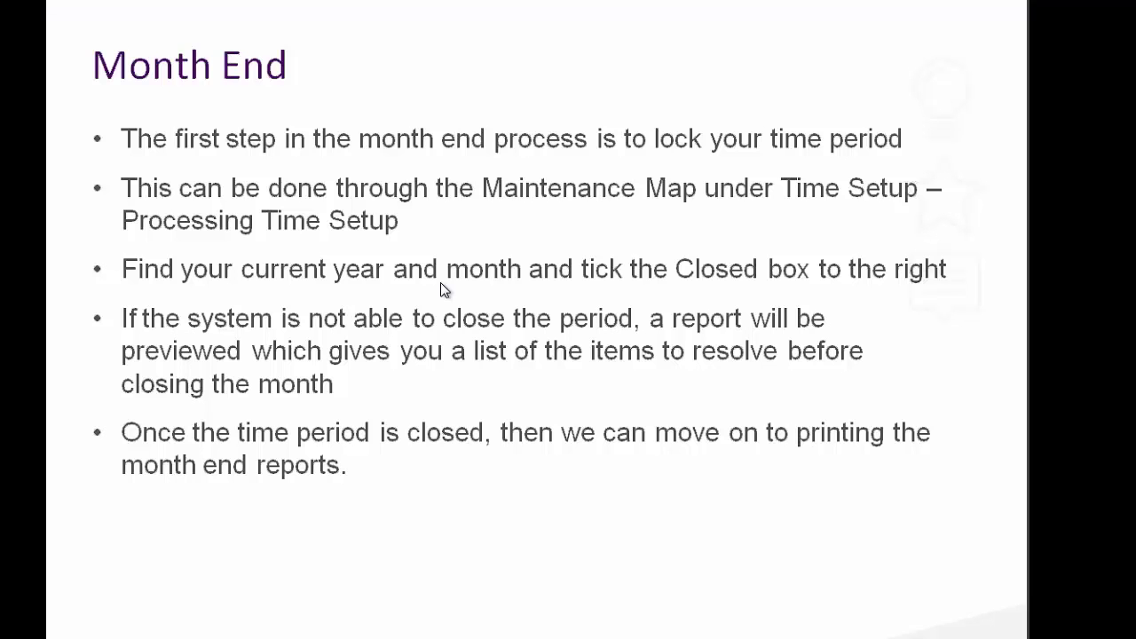
click(441, 284)
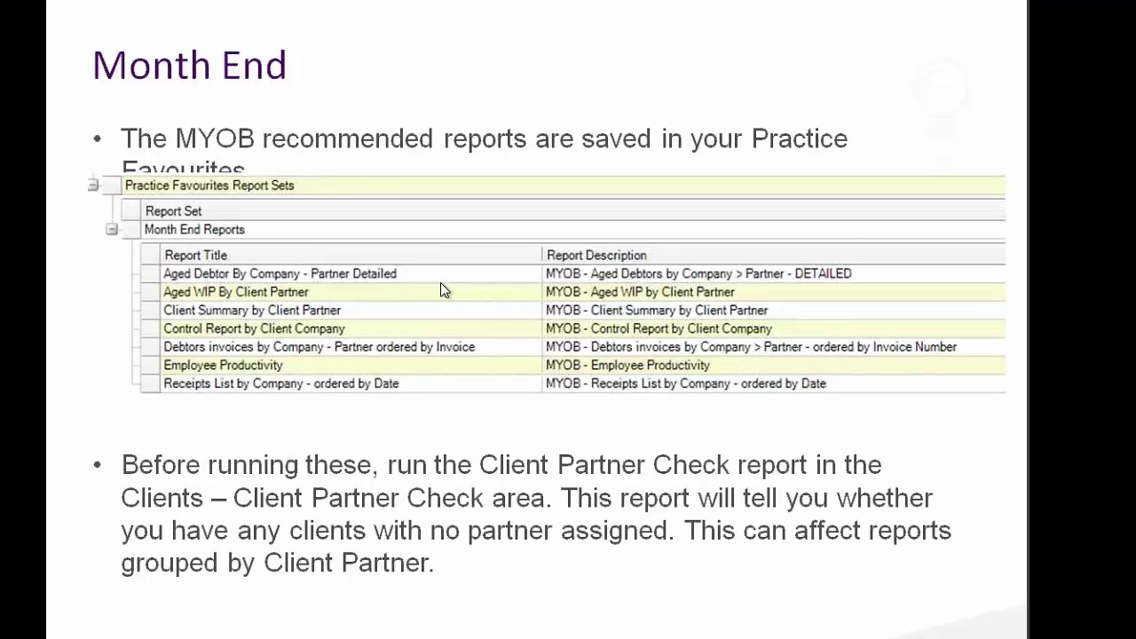
click(441, 282)
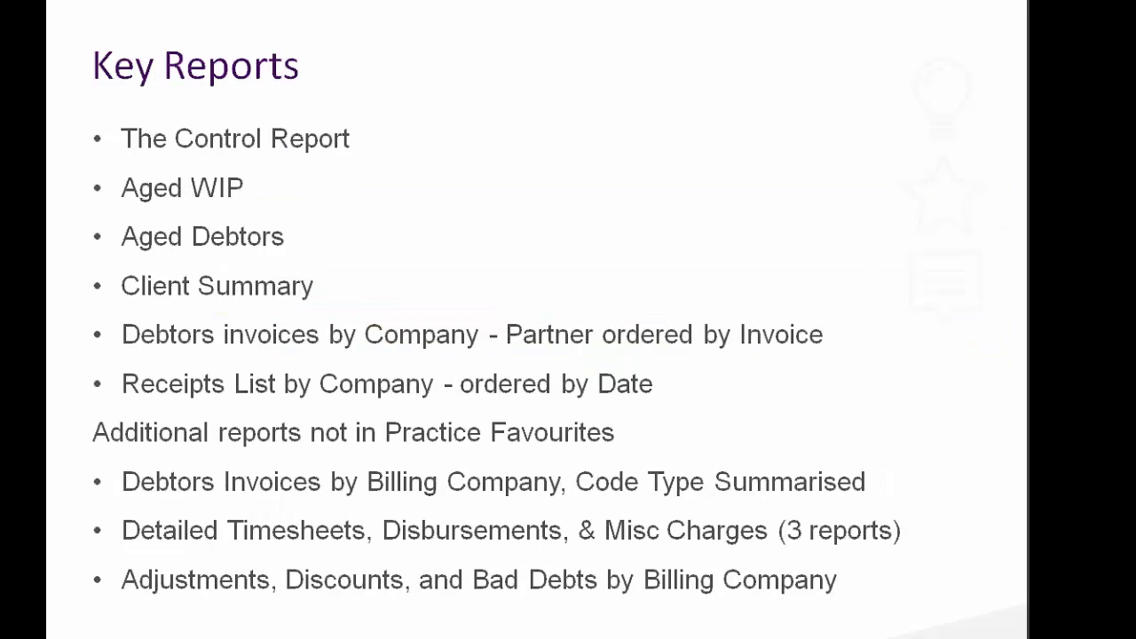